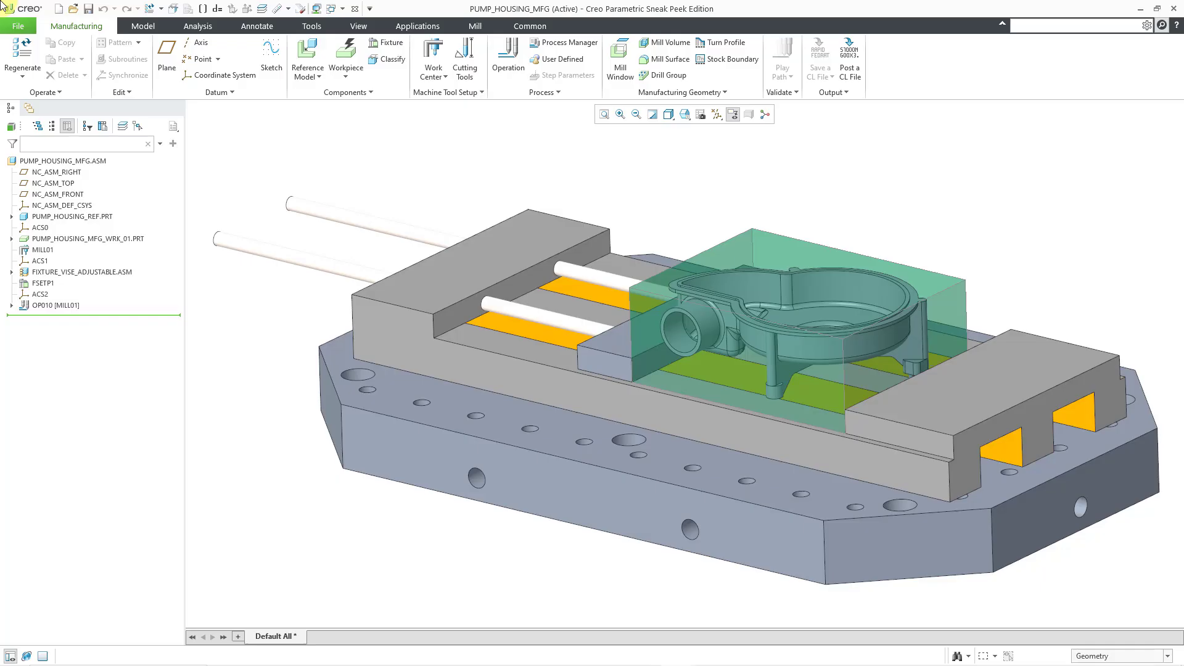
click(479, 27)
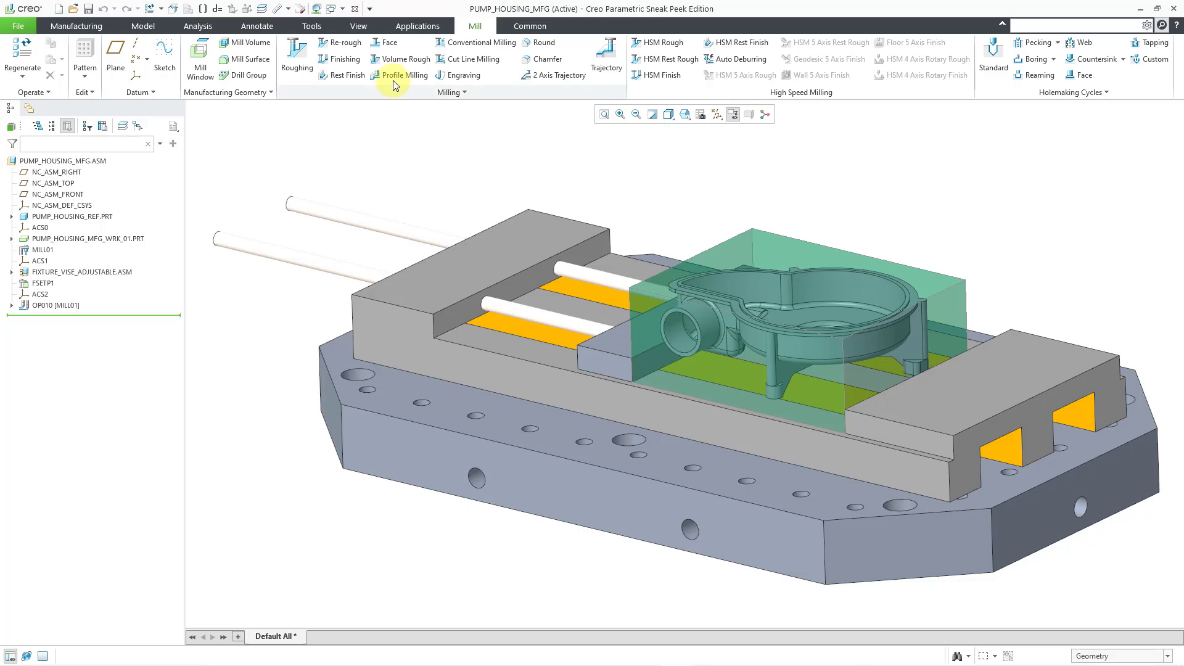
click(393, 47)
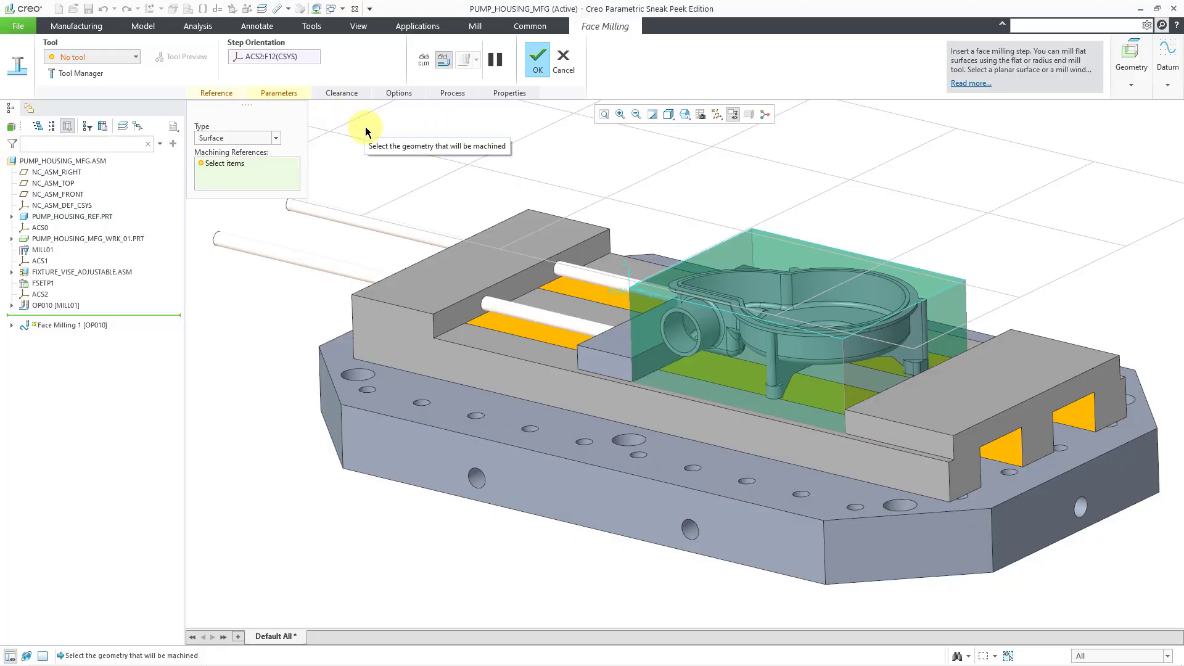
scroll(725, 274, up, 4)
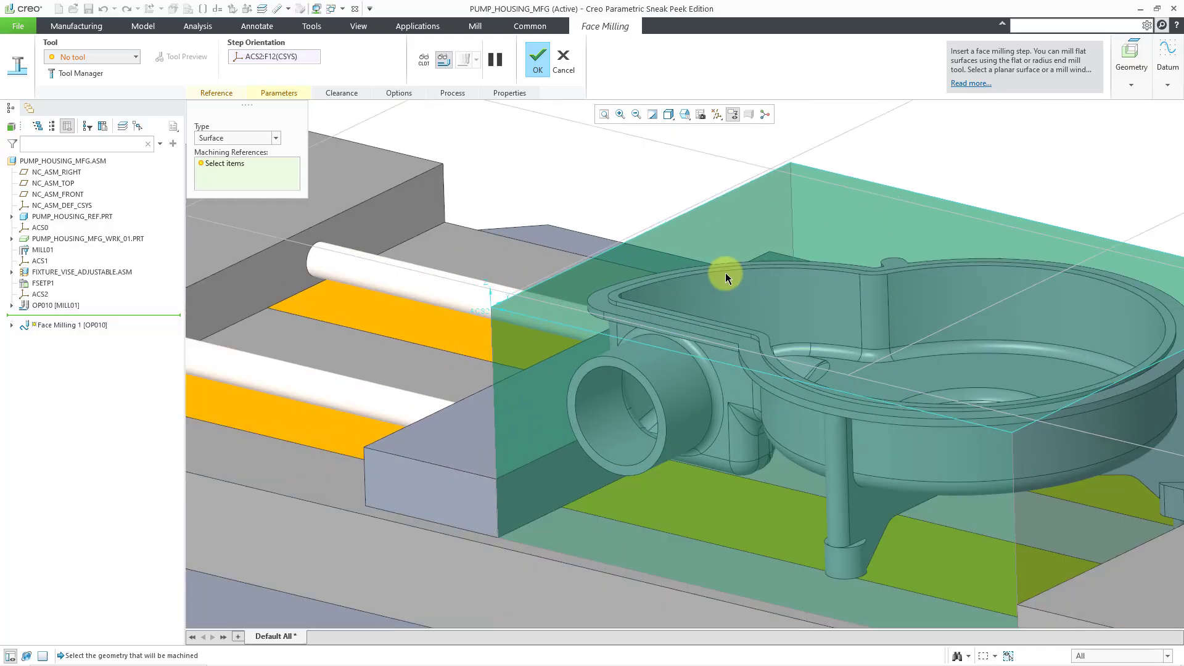
scroll(725, 273, up, 3)
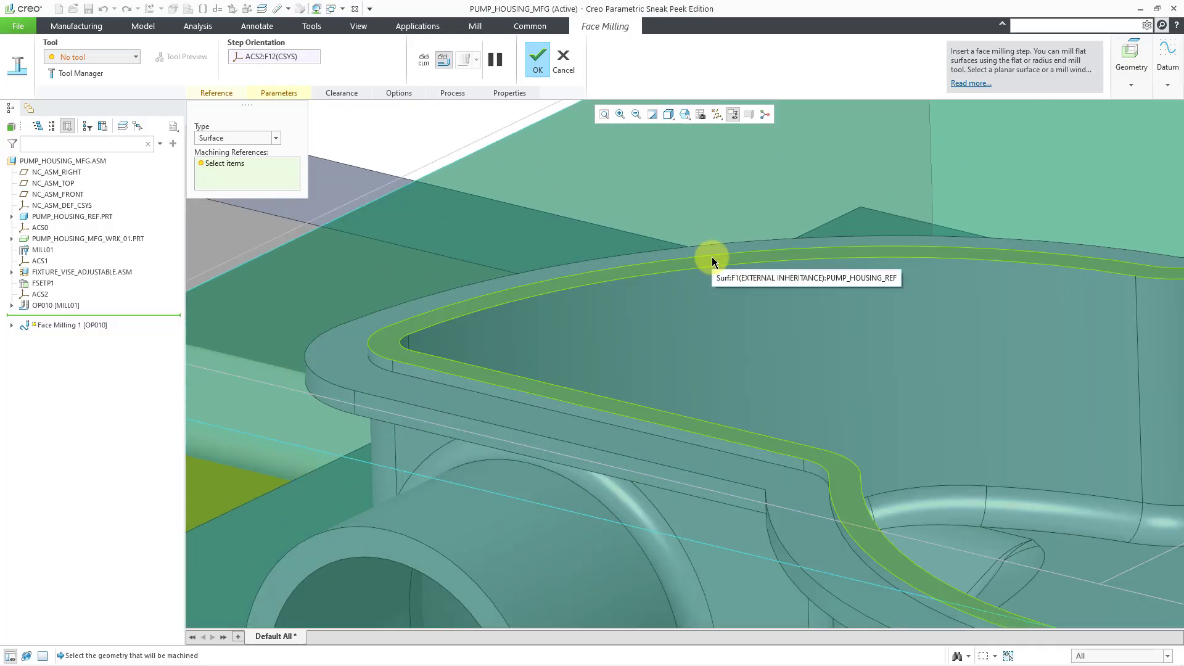
click(712, 256)
scroll(711, 258, down, 5)
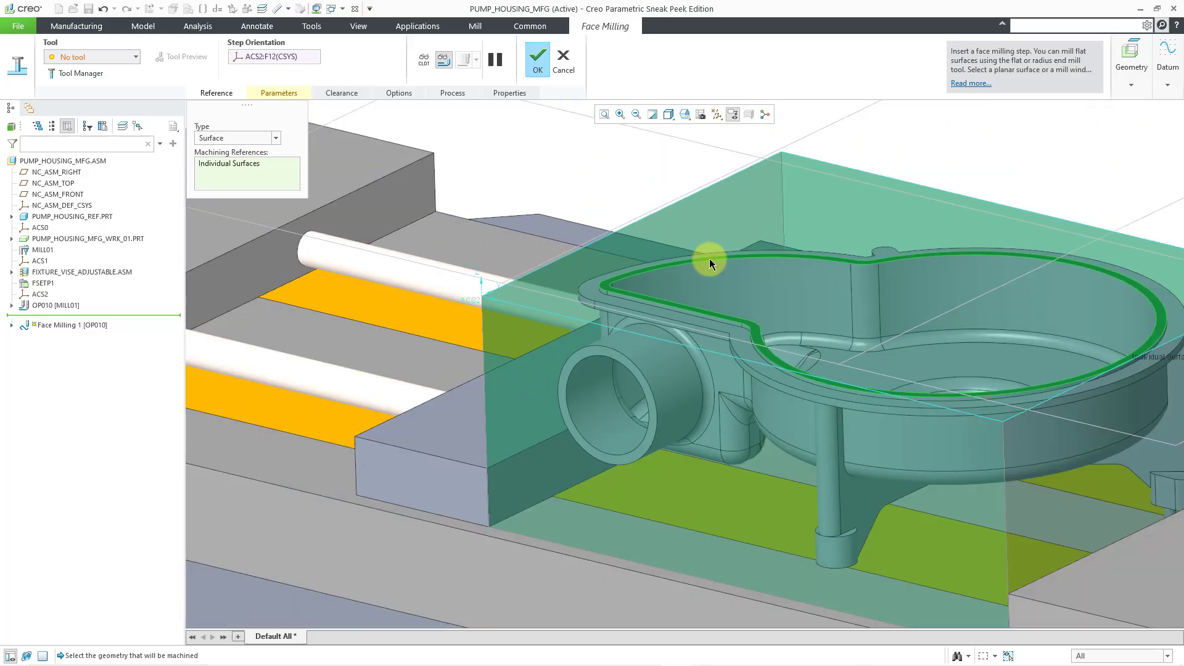
scroll(811, 338, down, 6)
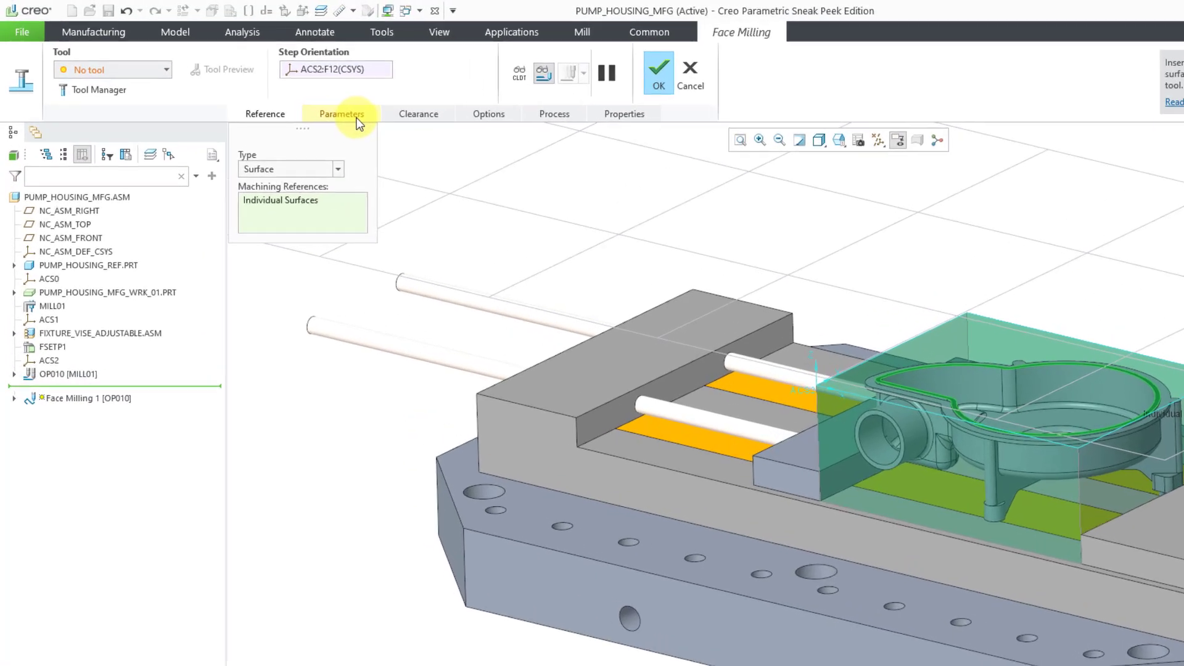
click(290, 95)
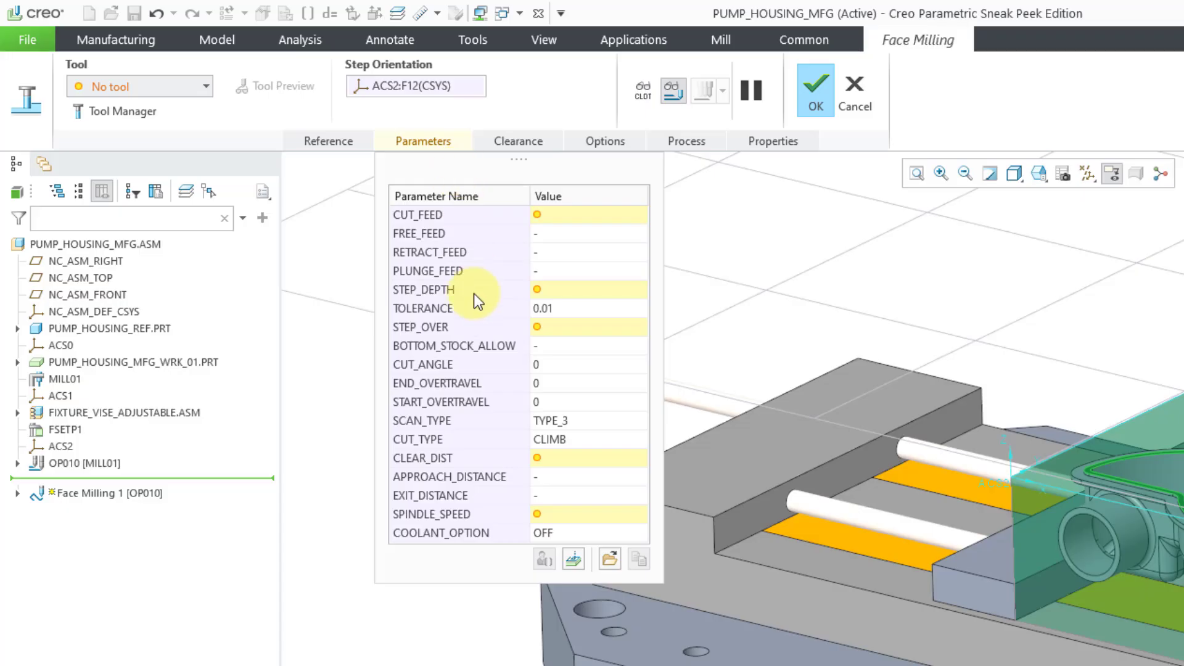
mouse_move(475, 297)
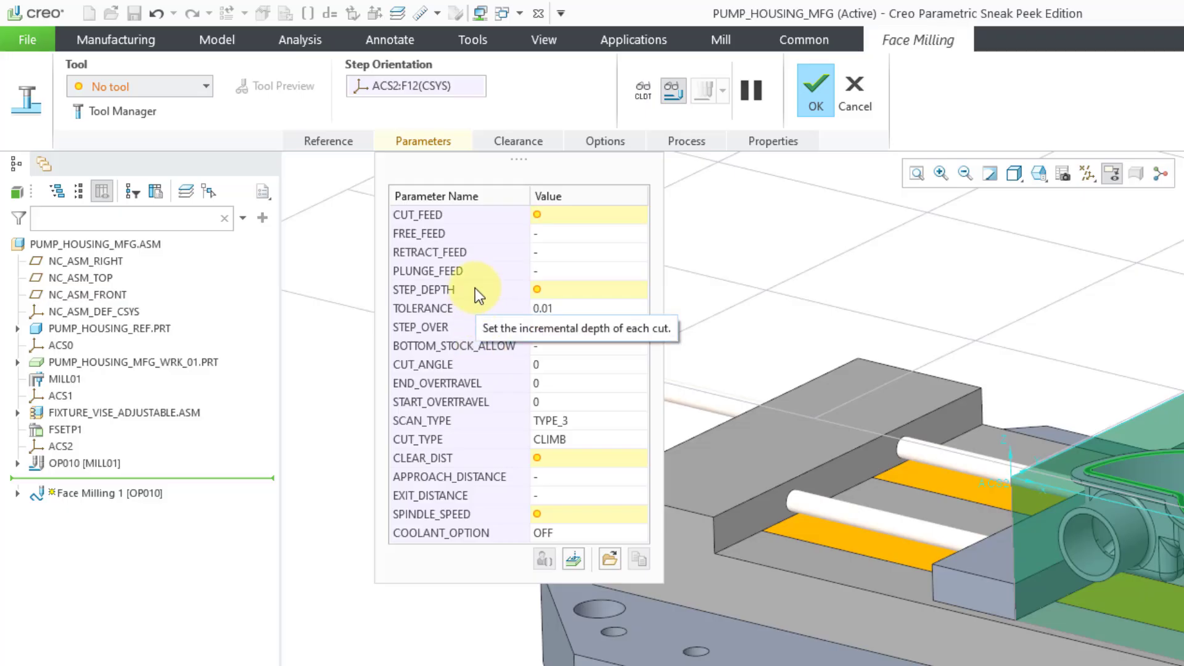
mouse_move(447, 370)
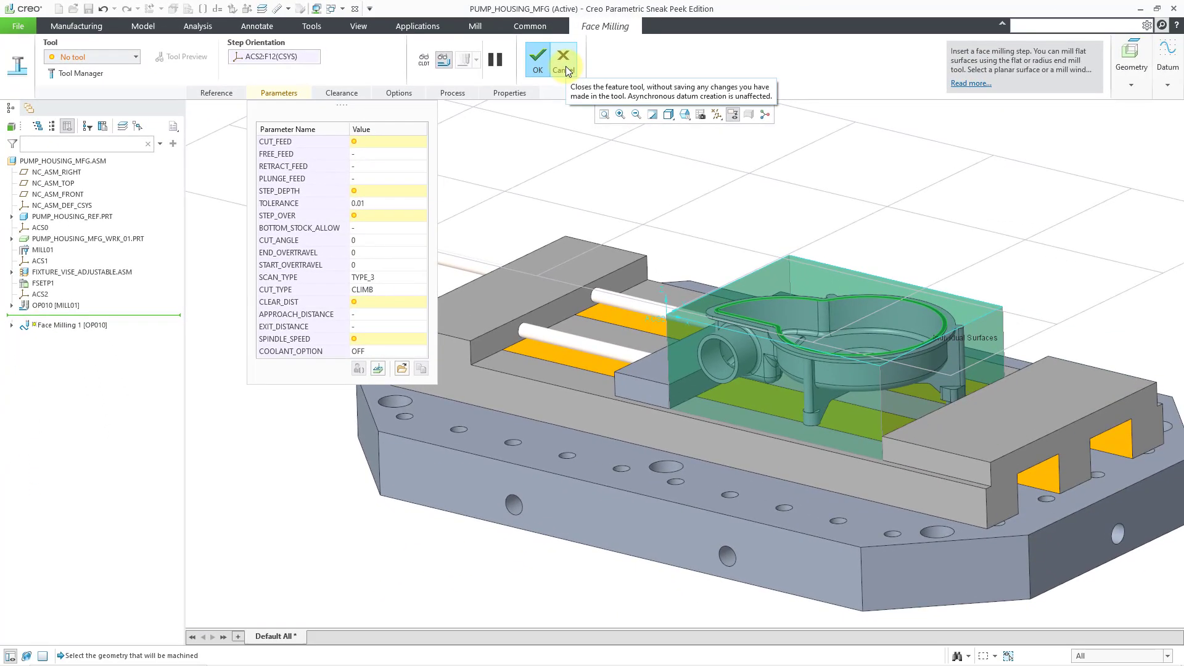
click(563, 68)
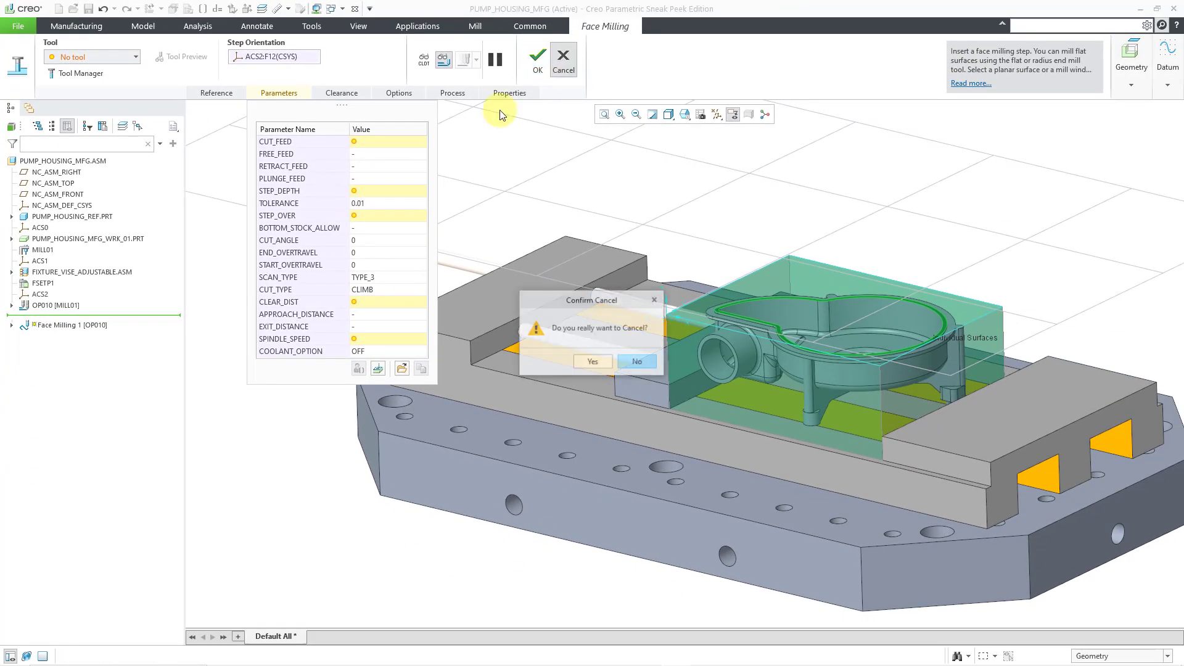
click(591, 364)
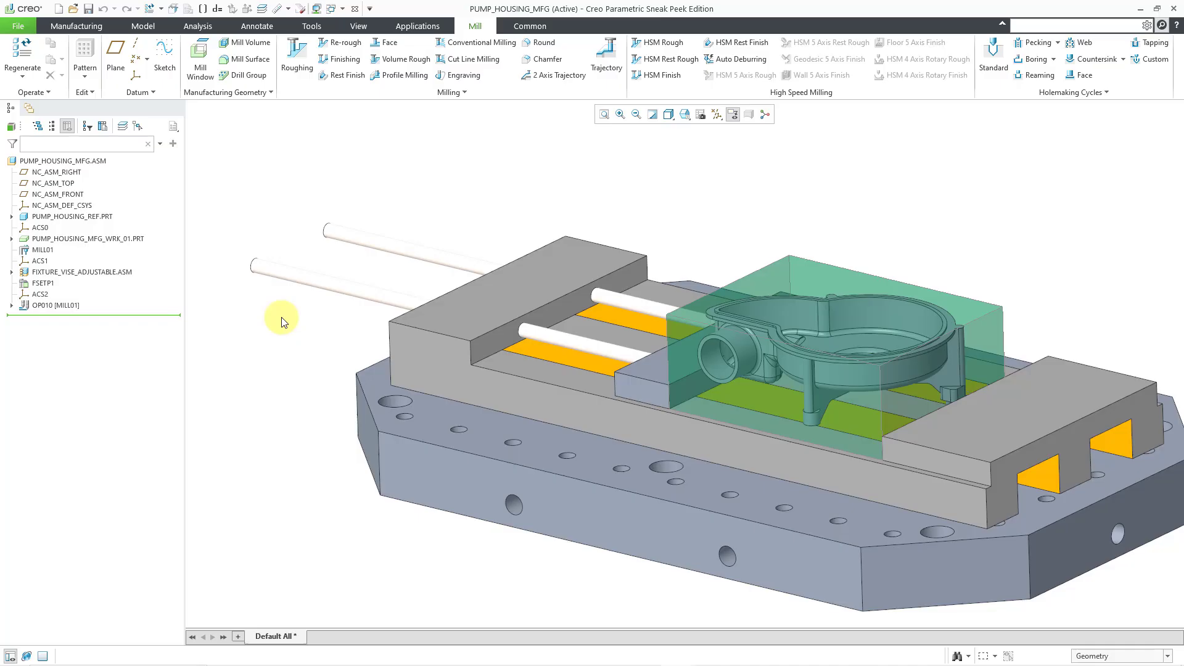
Create a new site named mcae in the machine tool setup for the default step parameters
click(93, 29)
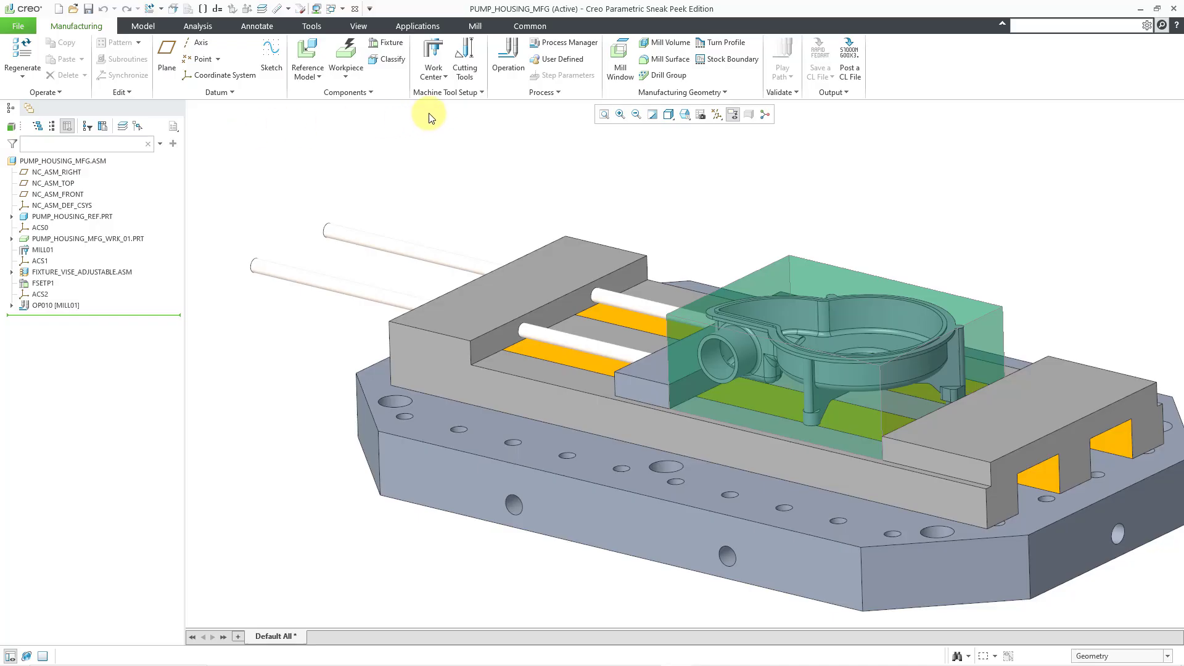
click(460, 93)
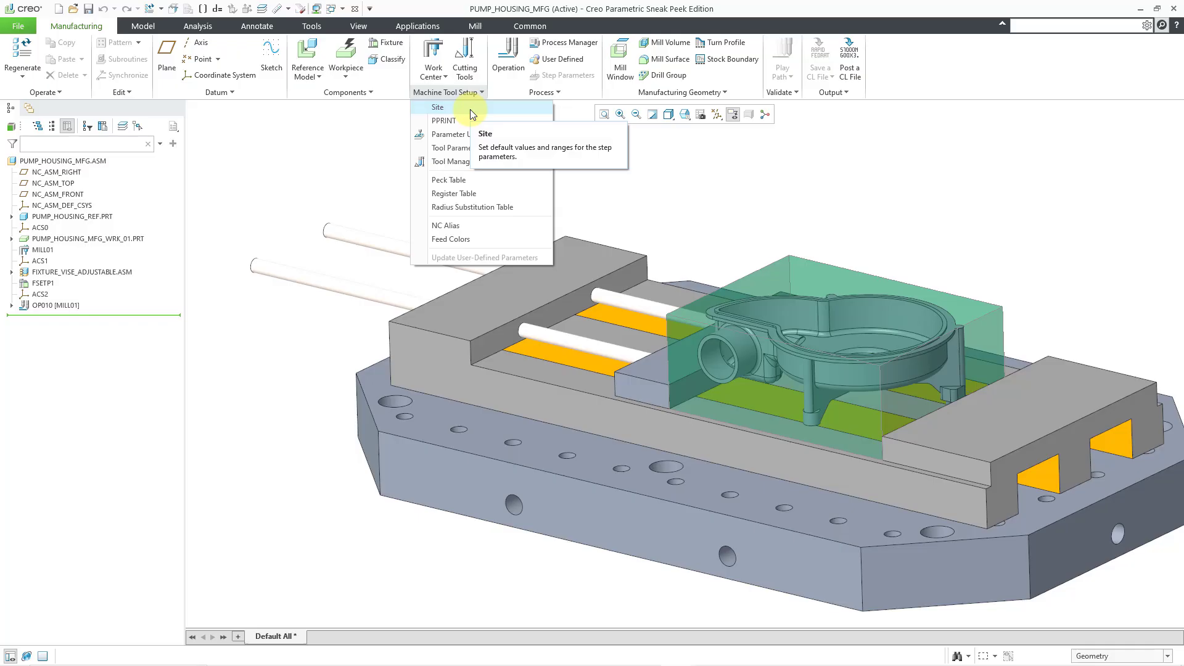
click(470, 109)
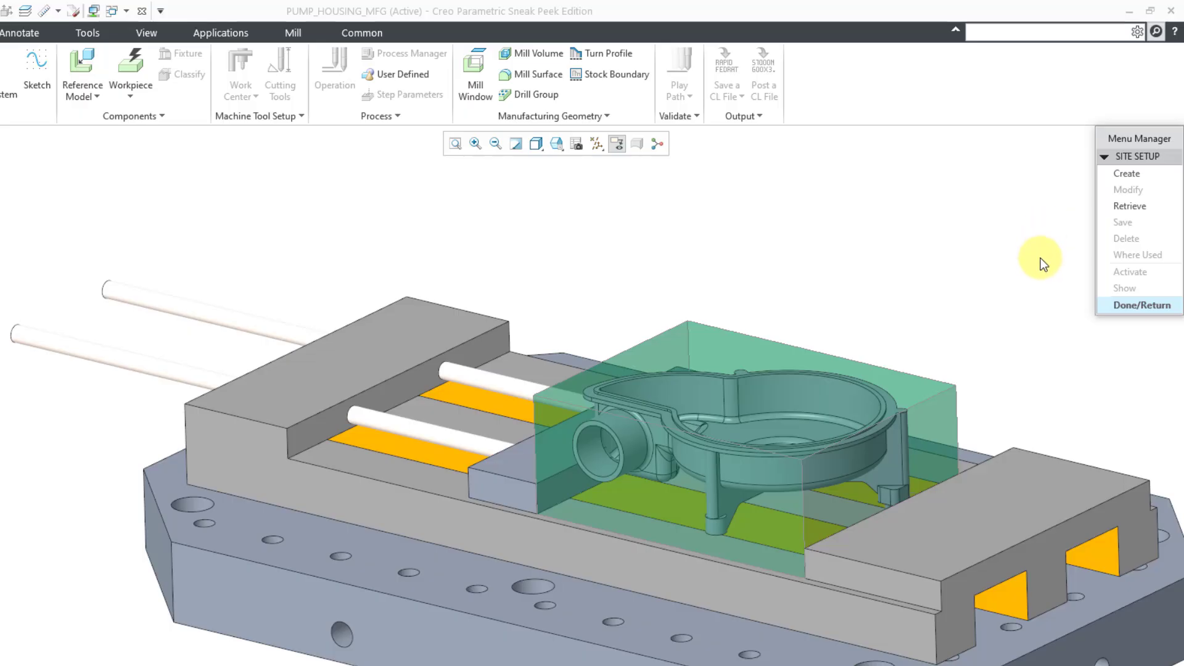
click(1137, 175)
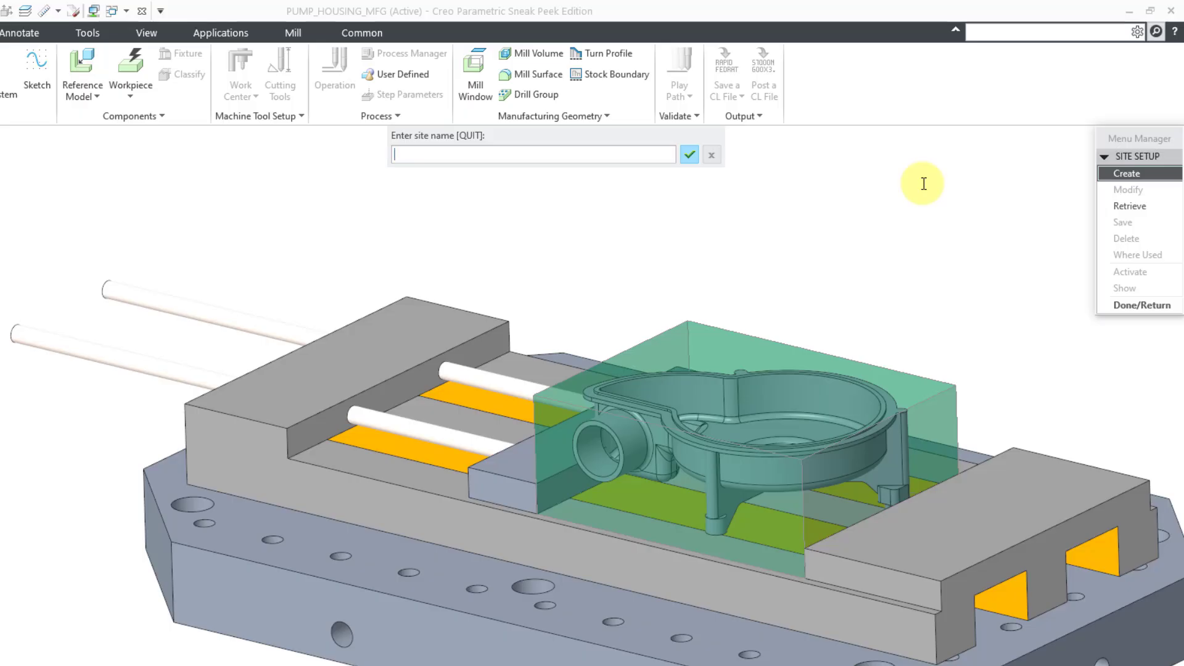
text(mcae)
key(Return)
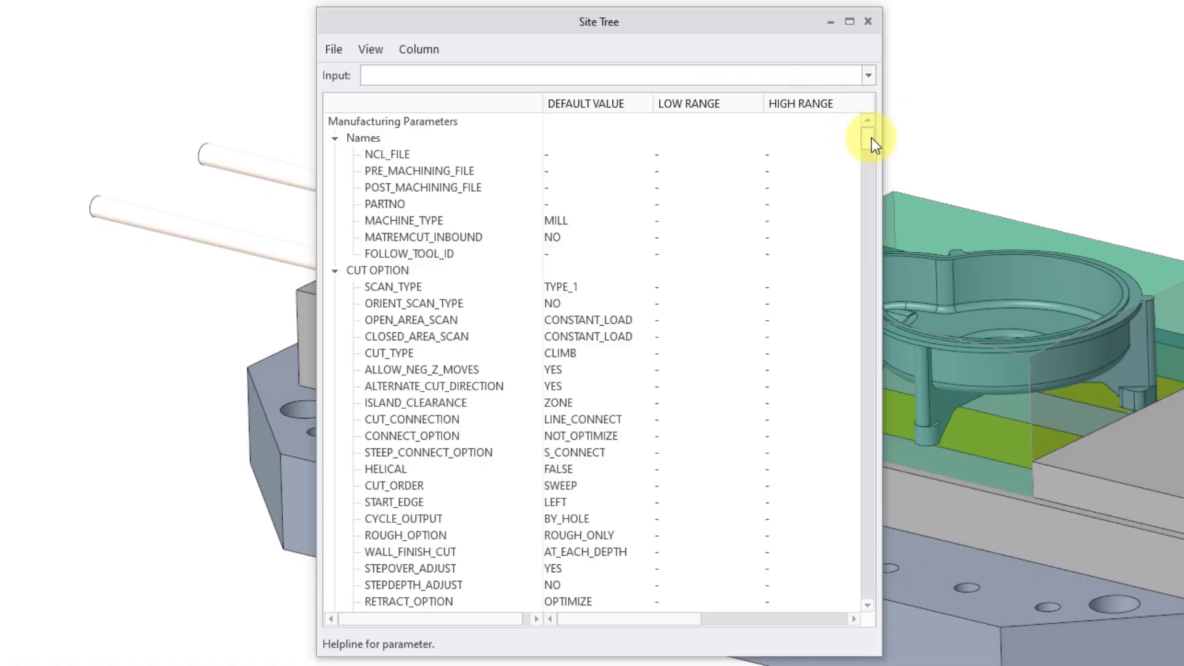
Collapse the Names category in the site tree and look through the CUT OPTION parameters
drag(872, 153, 871, 120)
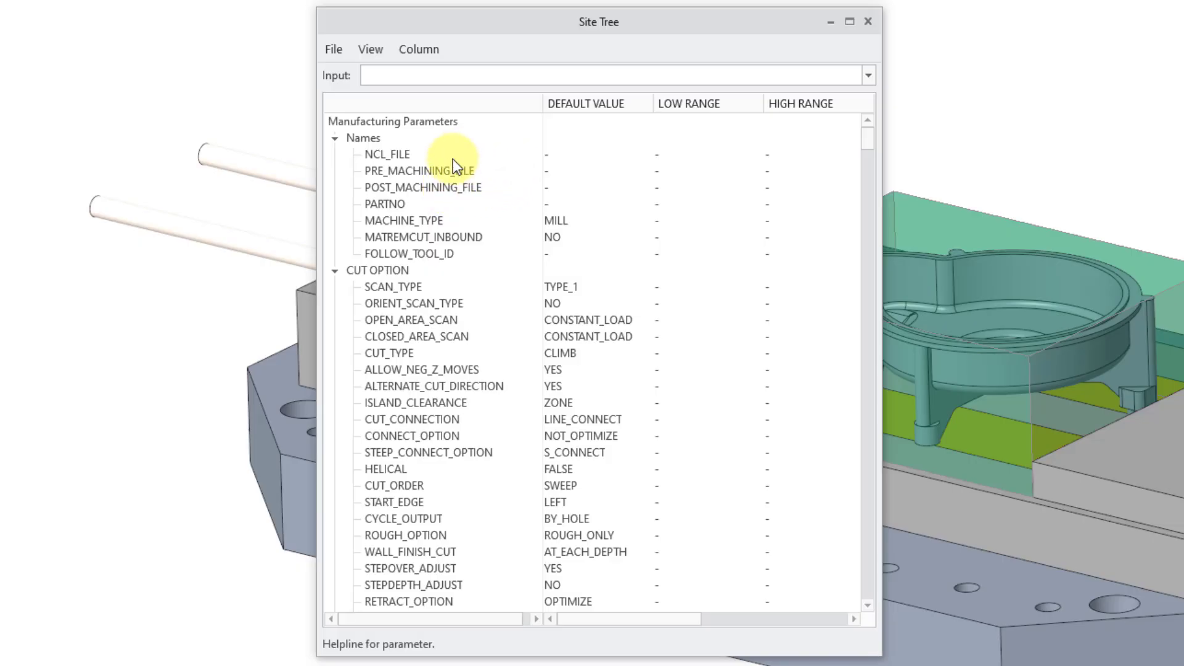
click(334, 138)
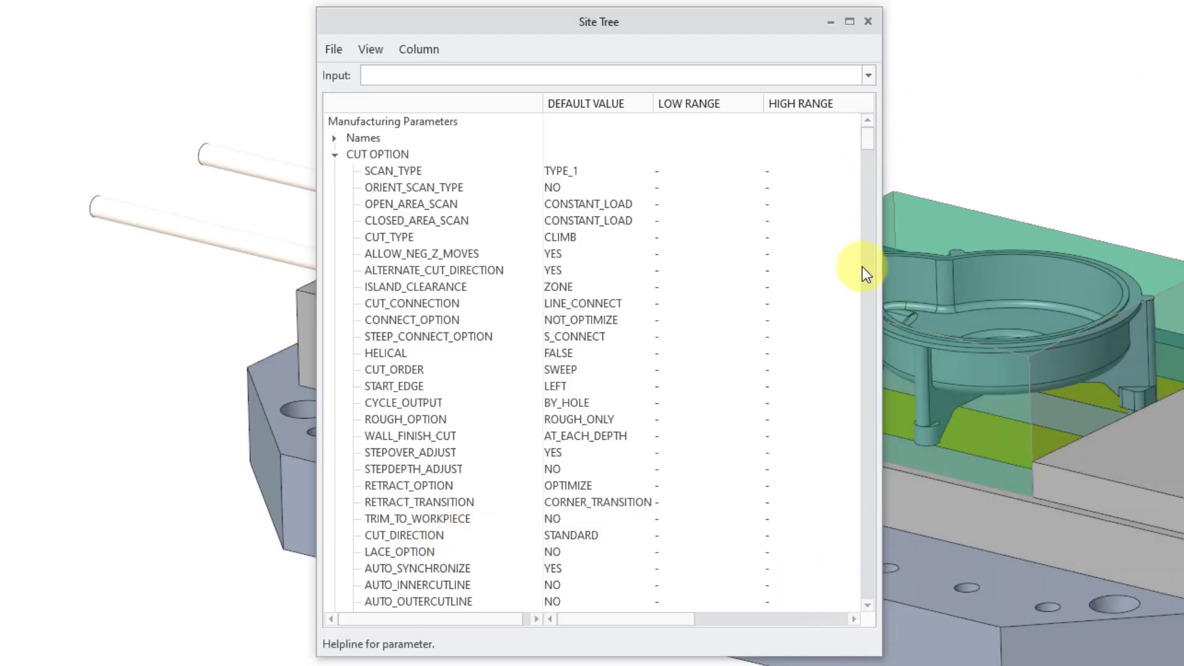
click(866, 286)
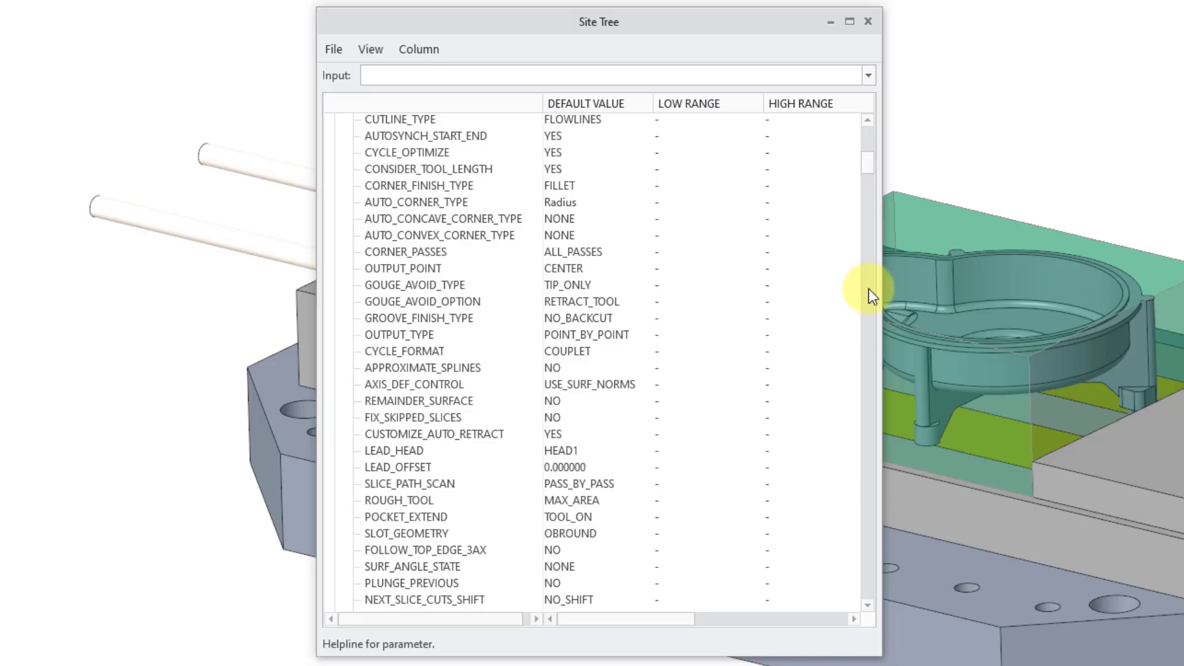
click(868, 289)
click(868, 290)
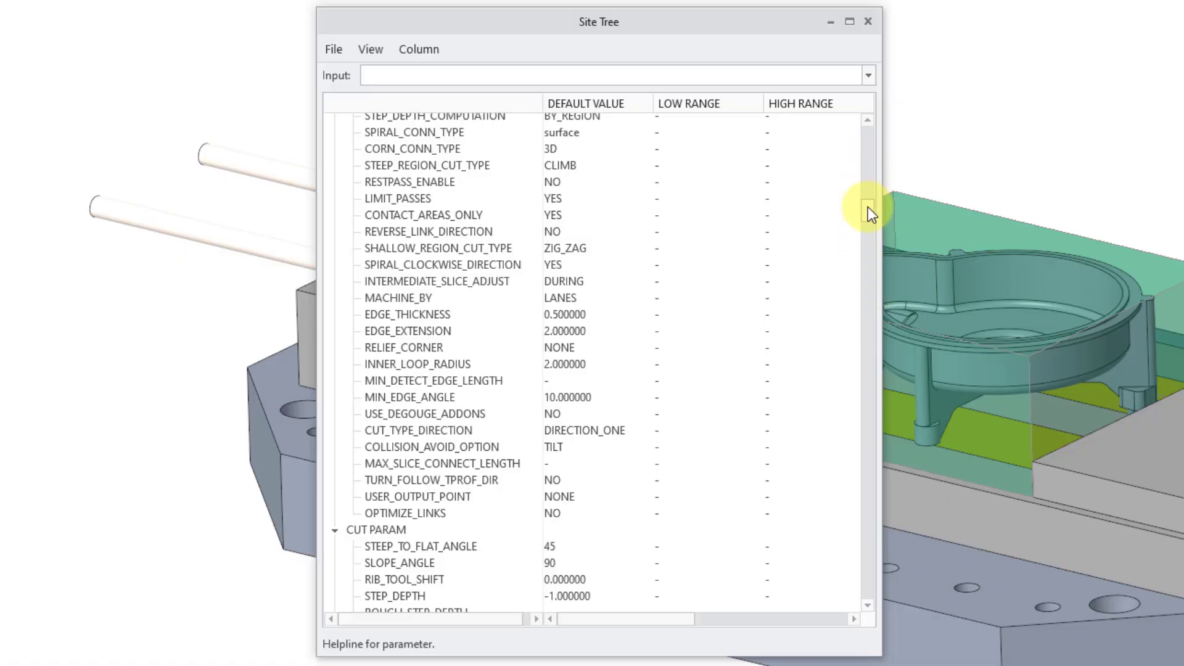
drag(868, 206, 867, 126)
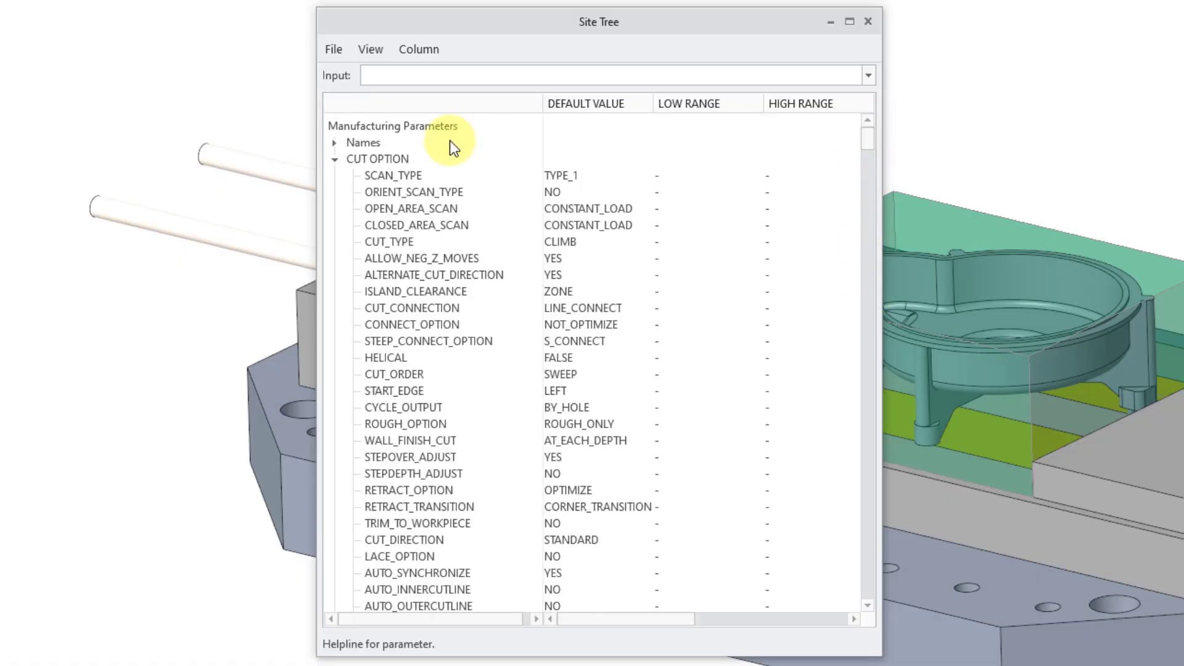
Review the manufacturing parameter categories, collapsing CUT OPTION through VISION, and reopen CUT PARAM to examine its default values
click(335, 156)
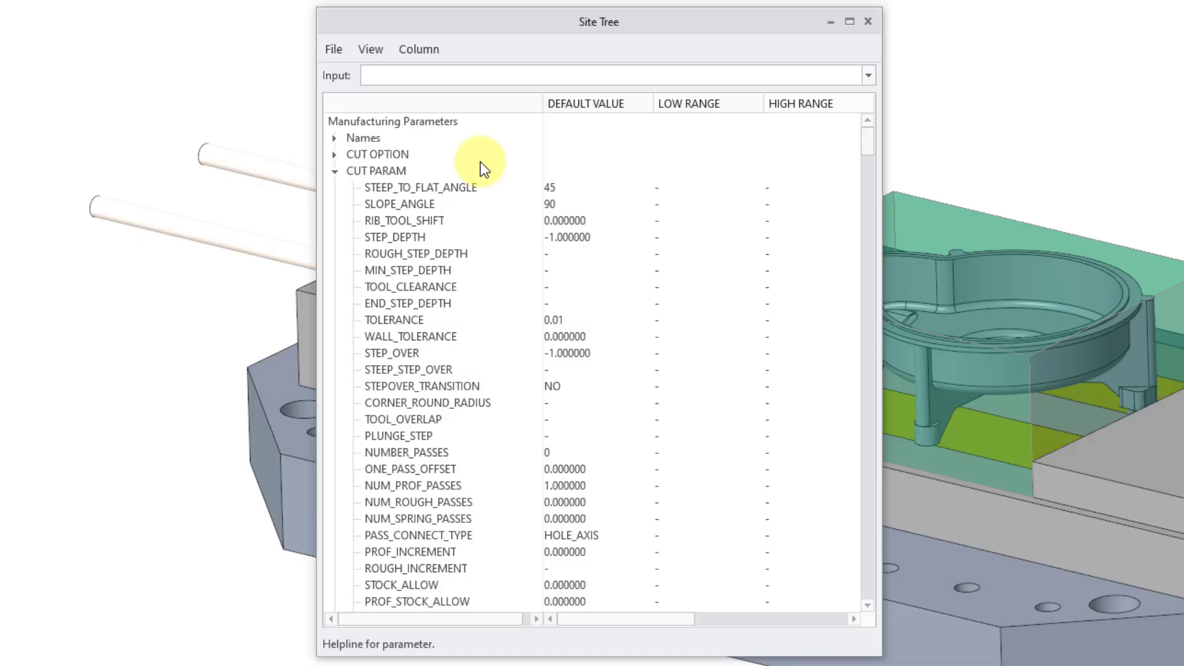
click(335, 172)
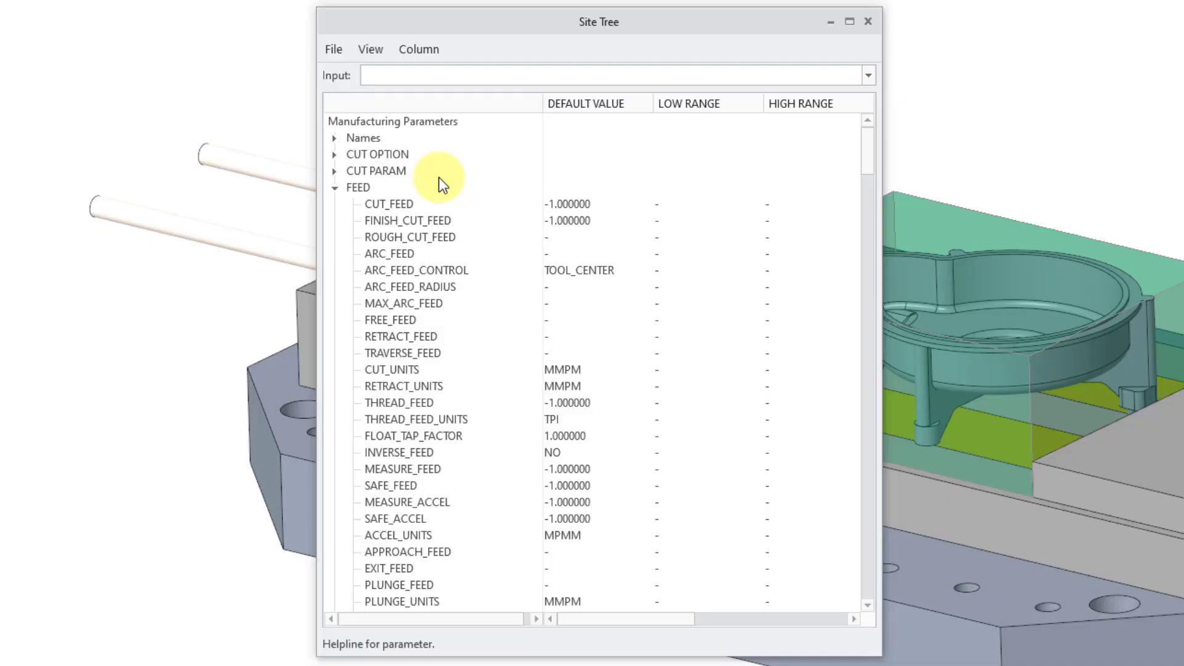
click(335, 188)
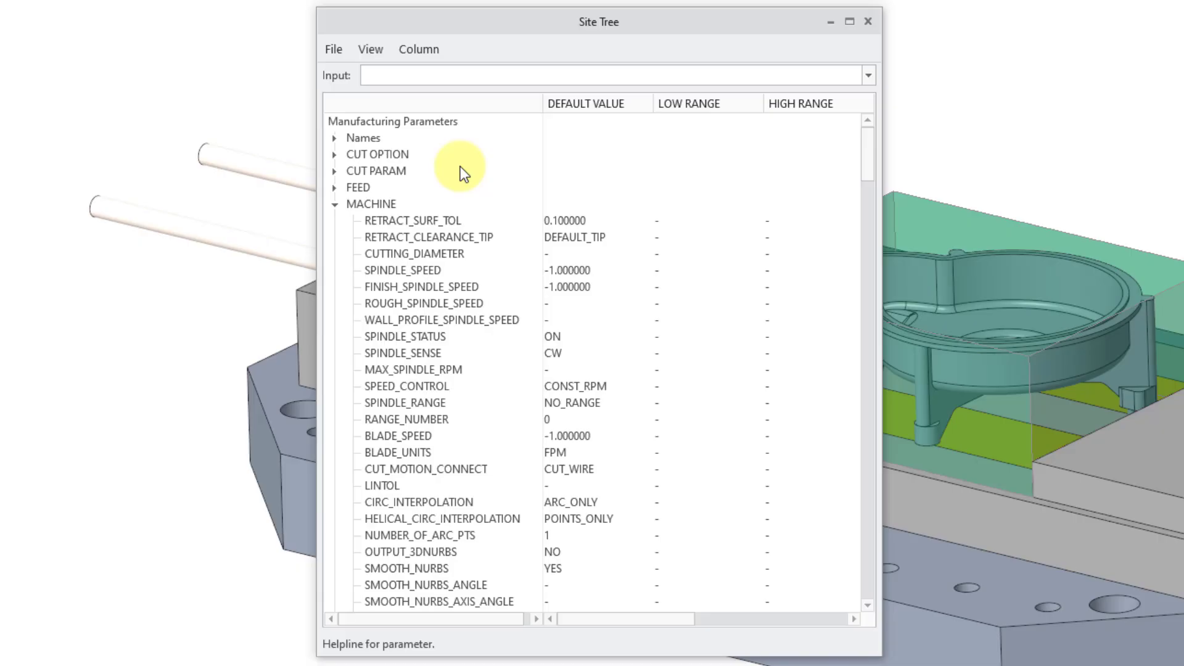
click(335, 205)
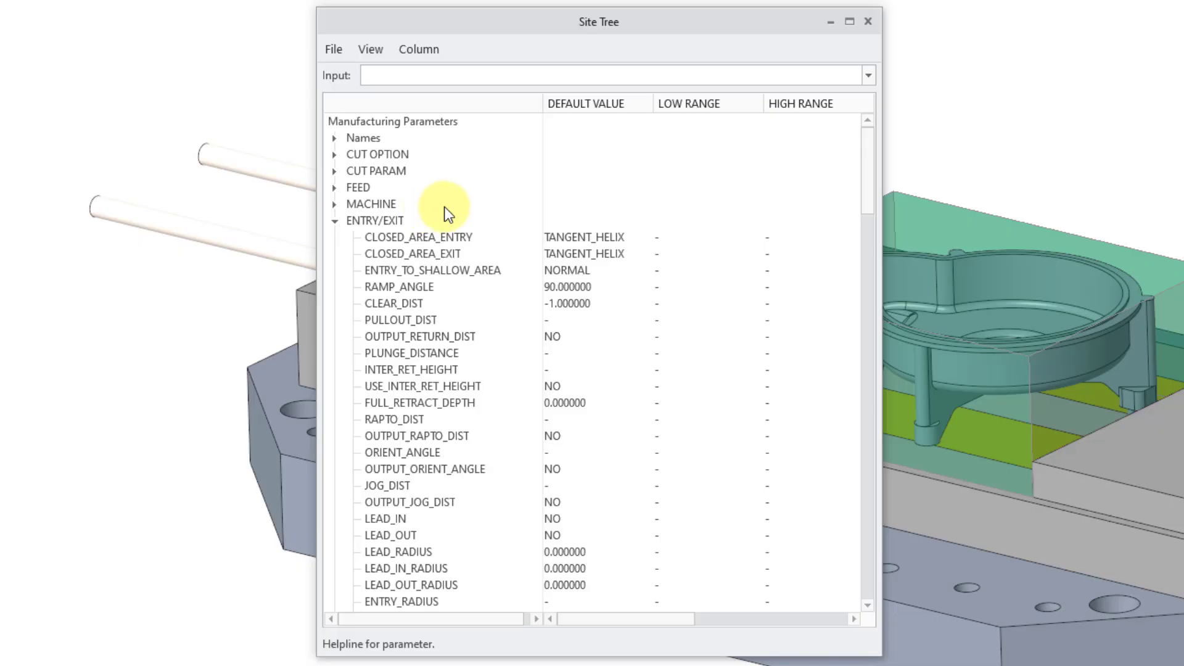
click(334, 221)
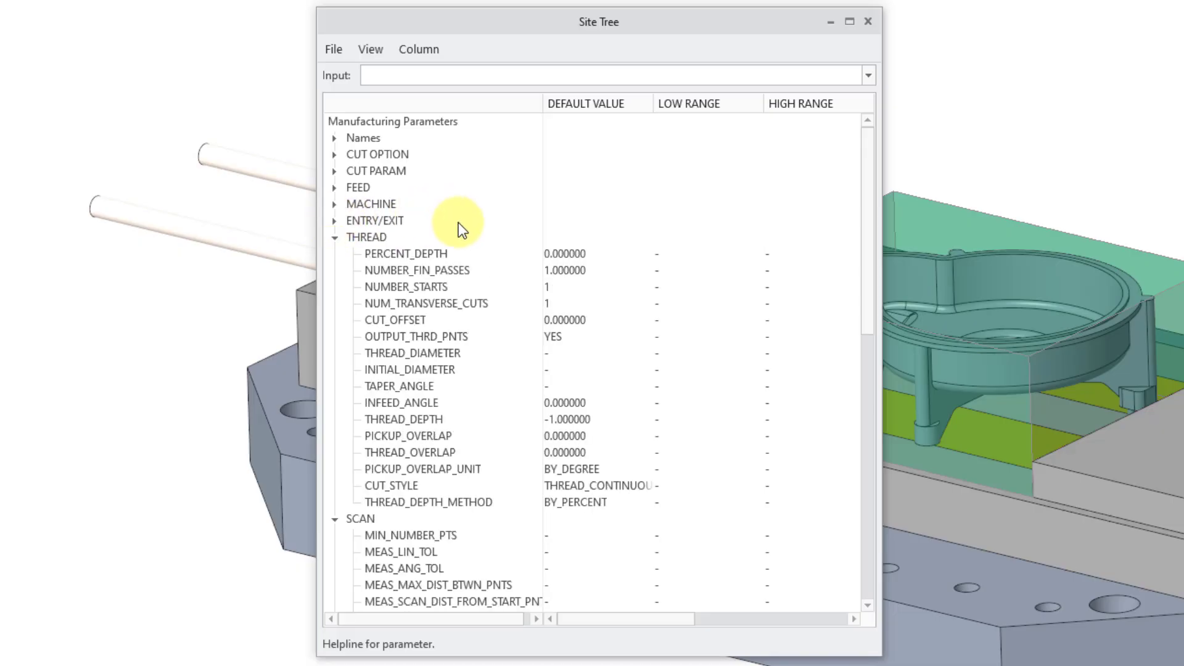
click(335, 238)
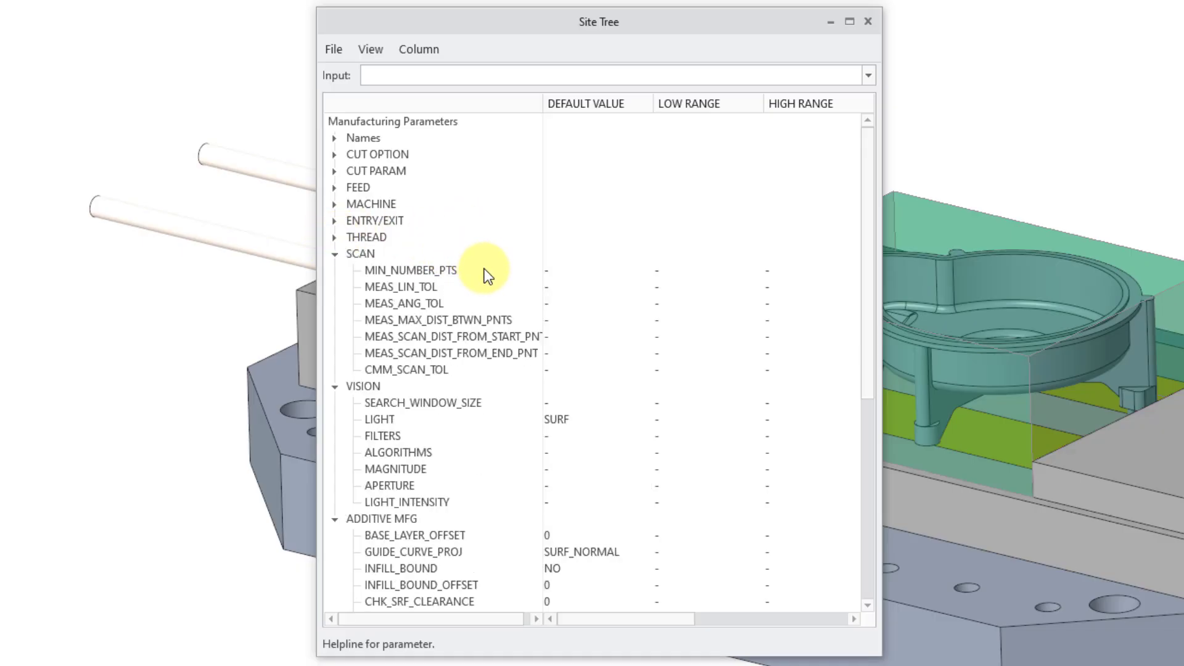
click(335, 254)
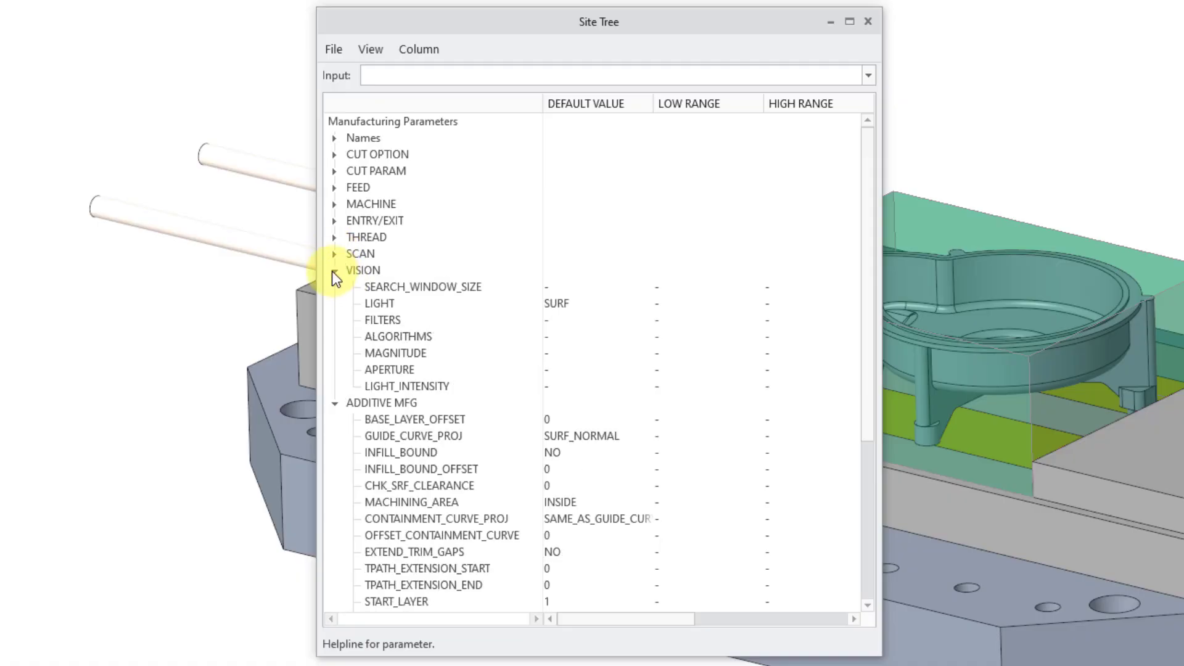
click(335, 271)
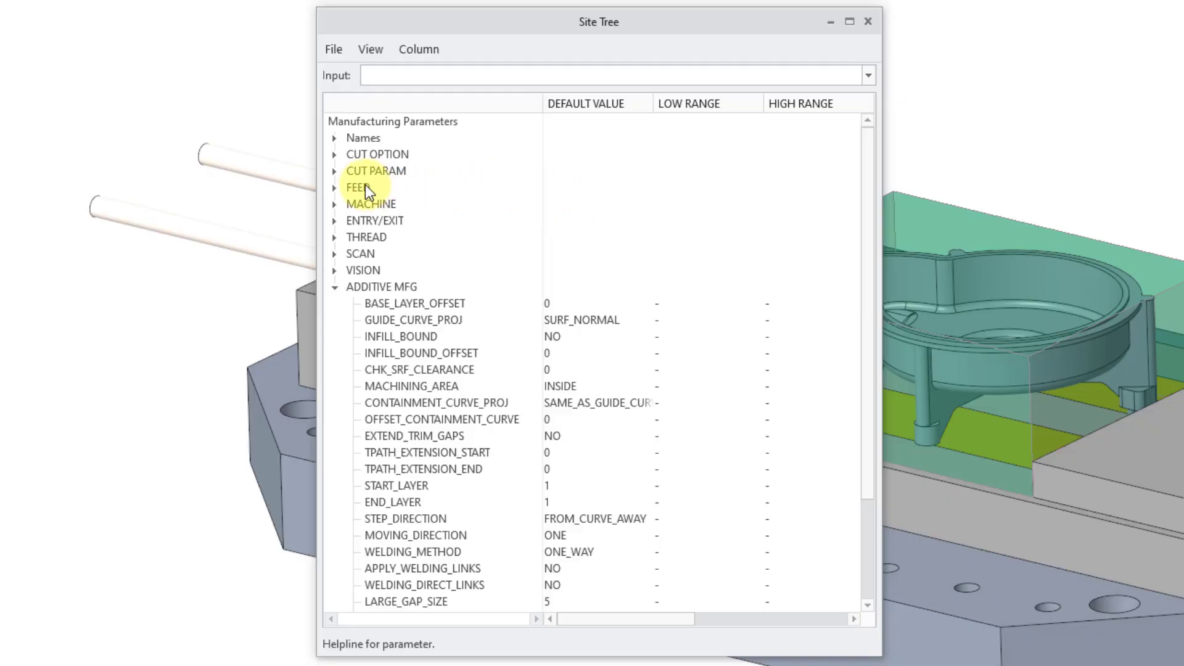
click(335, 172)
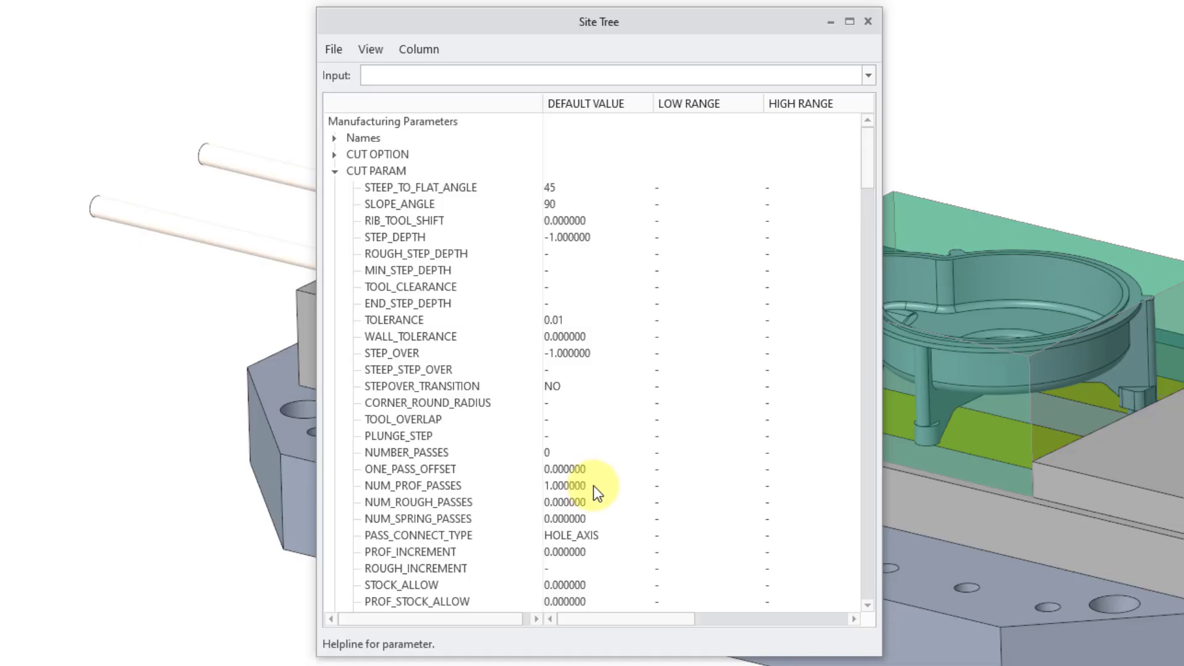
Set the default value of LACE_OPTION under CUT OPTION to CURVE_CONNECT and close the site tree
click(334, 156)
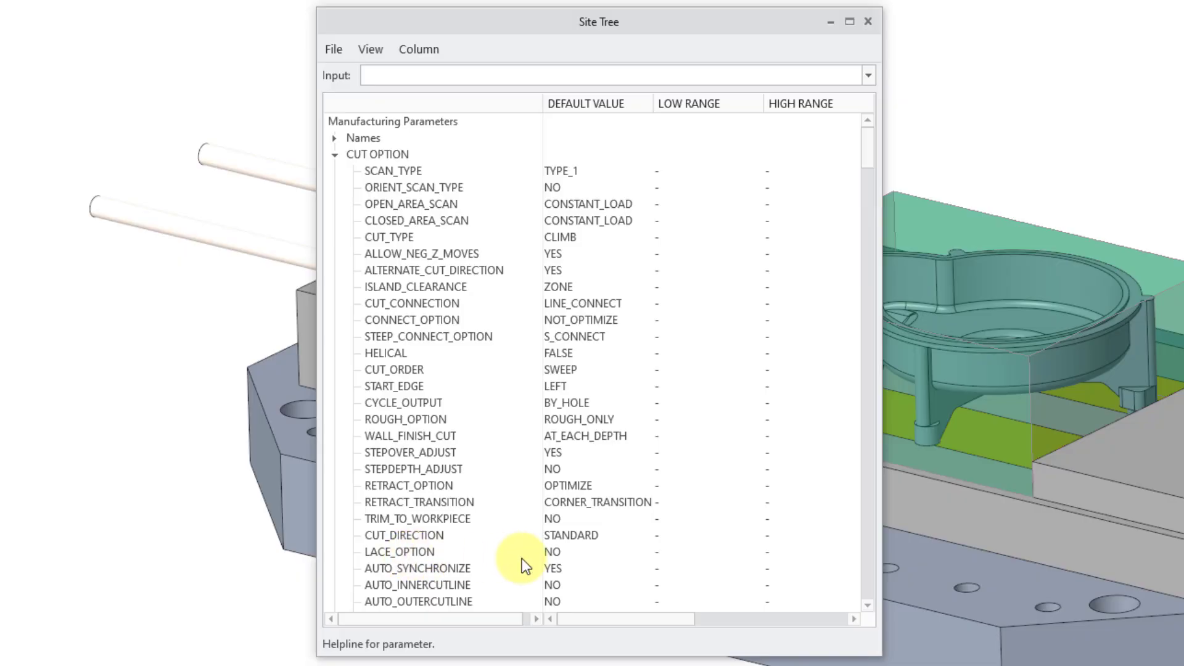
click(423, 552)
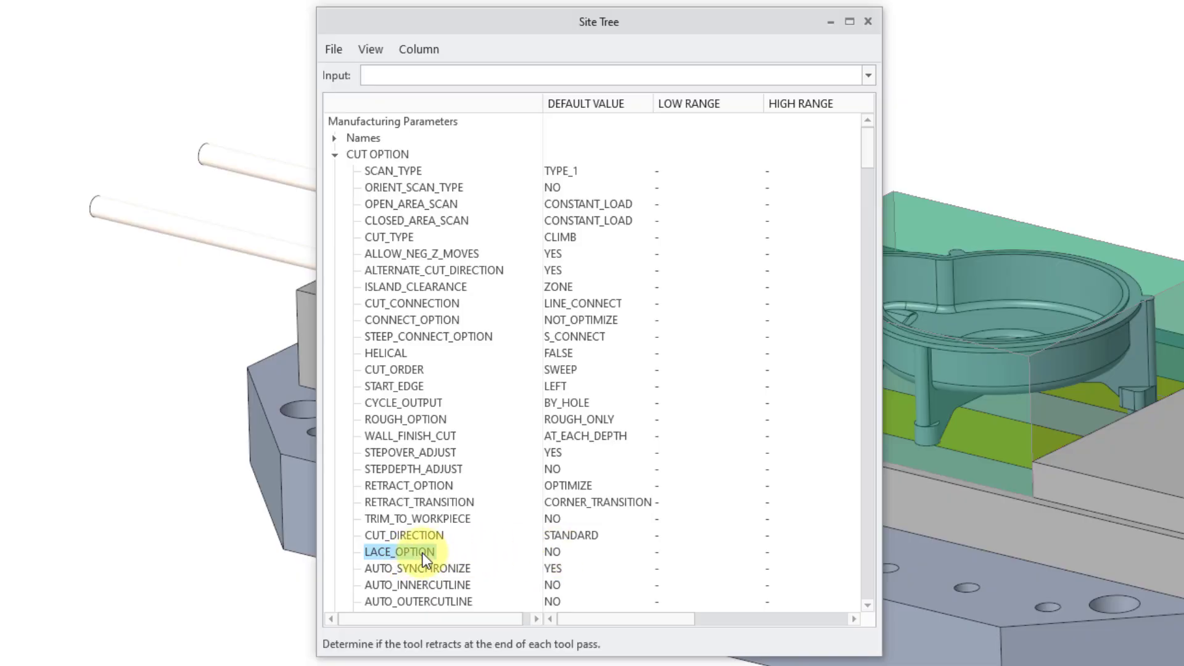
click(560, 550)
click(868, 71)
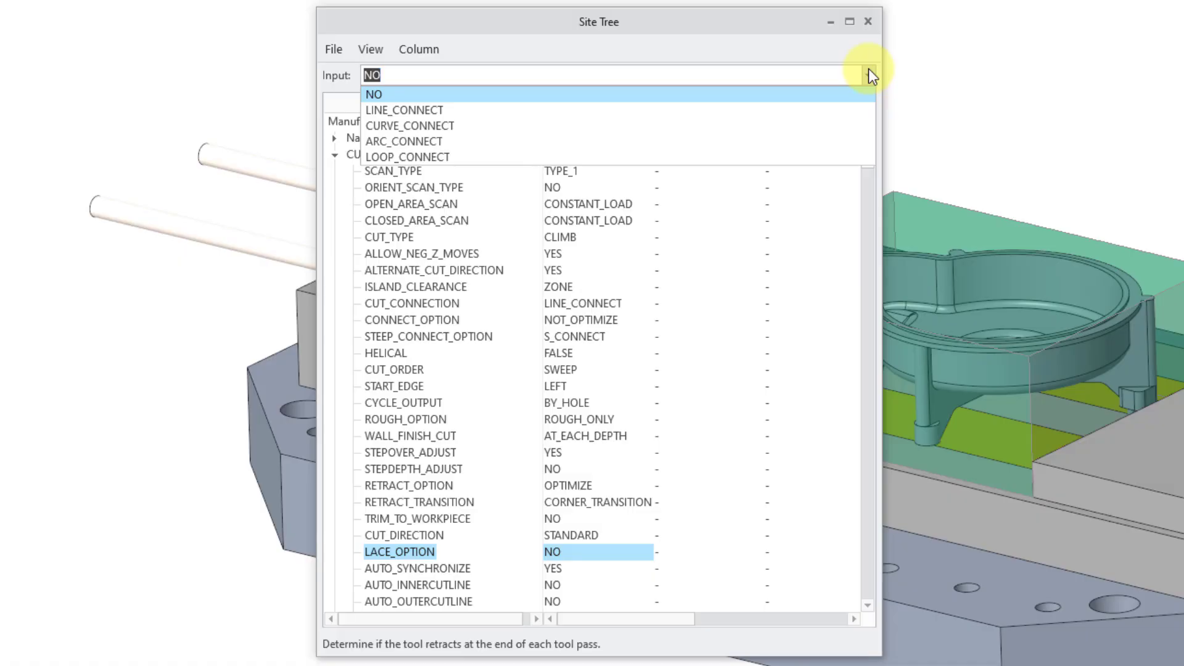
click(826, 125)
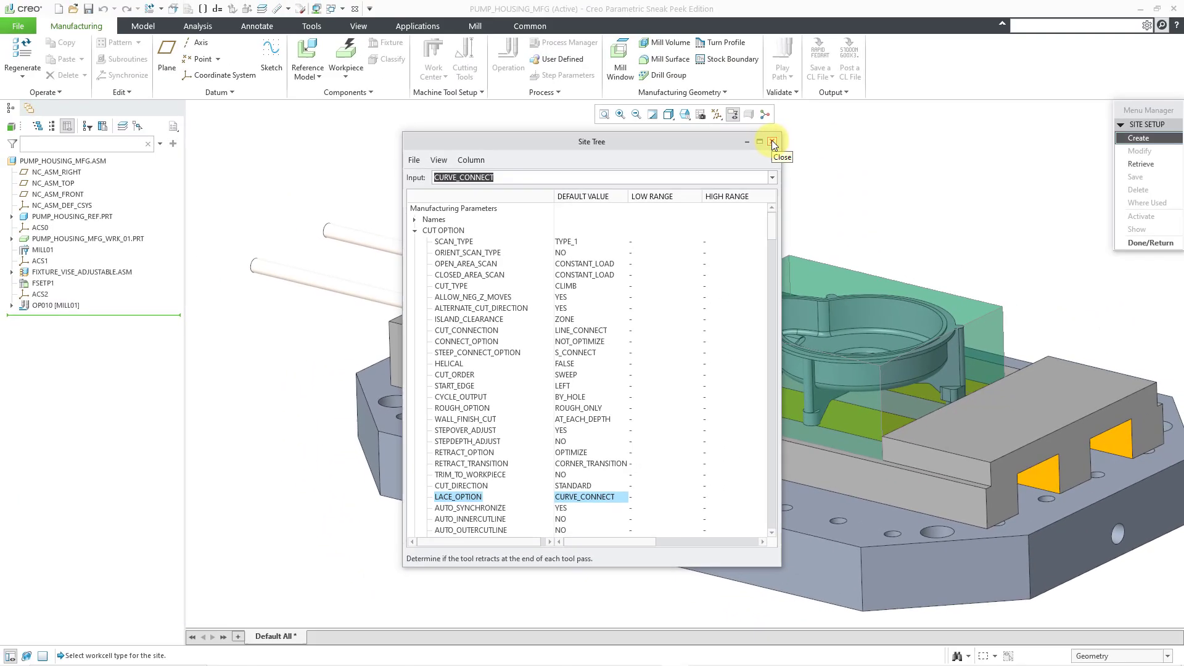
click(867, 21)
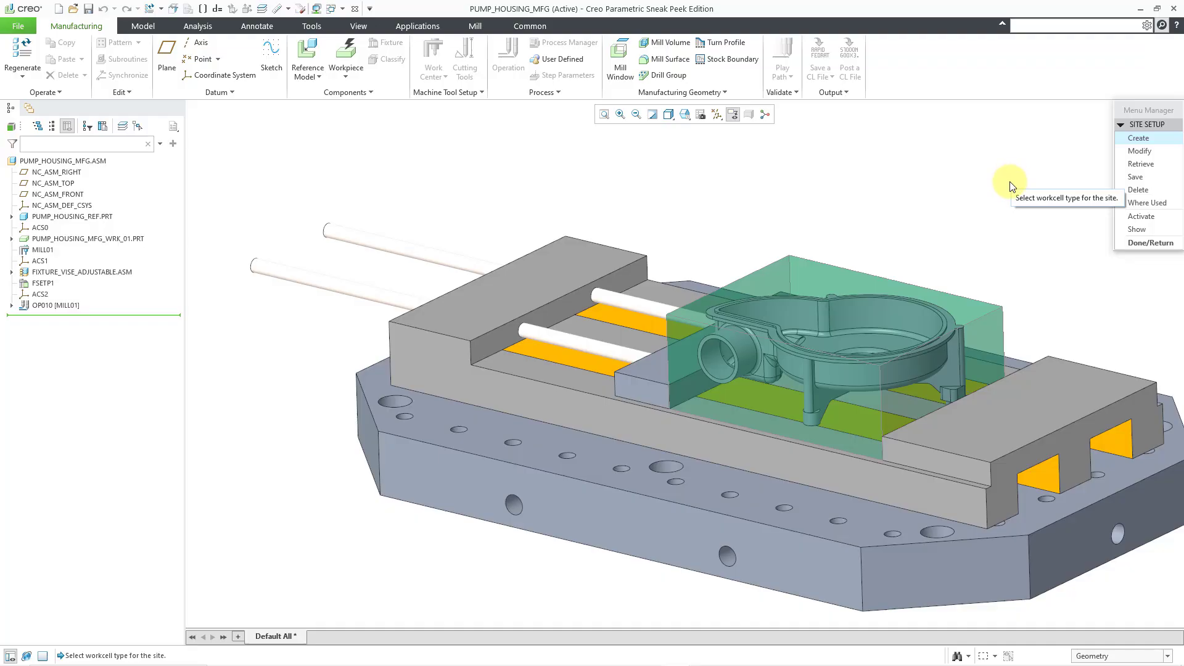
Save the MCAE_GEN site table and finish the site setup
click(1145, 181)
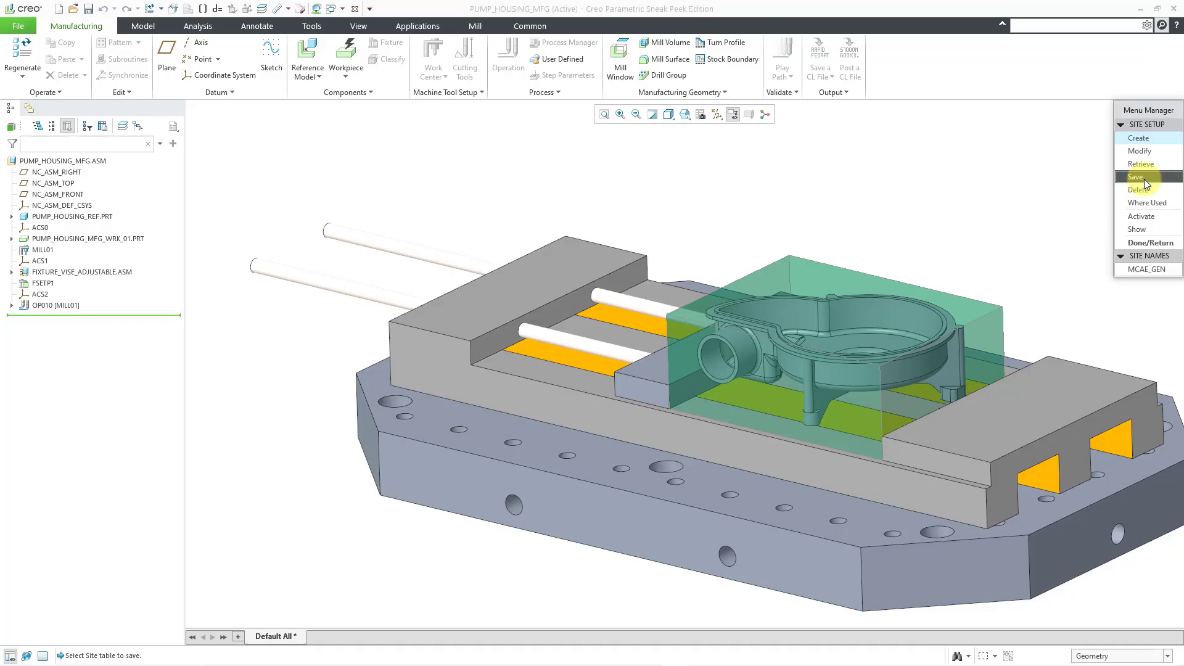
click(1145, 269)
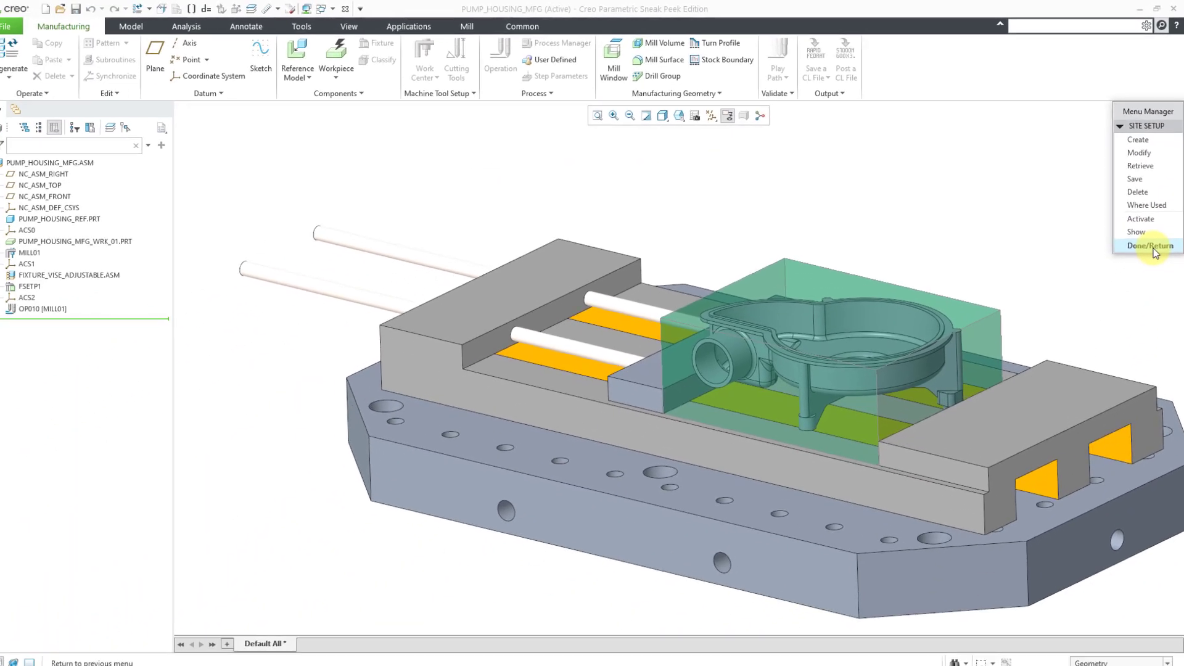
click(1136, 385)
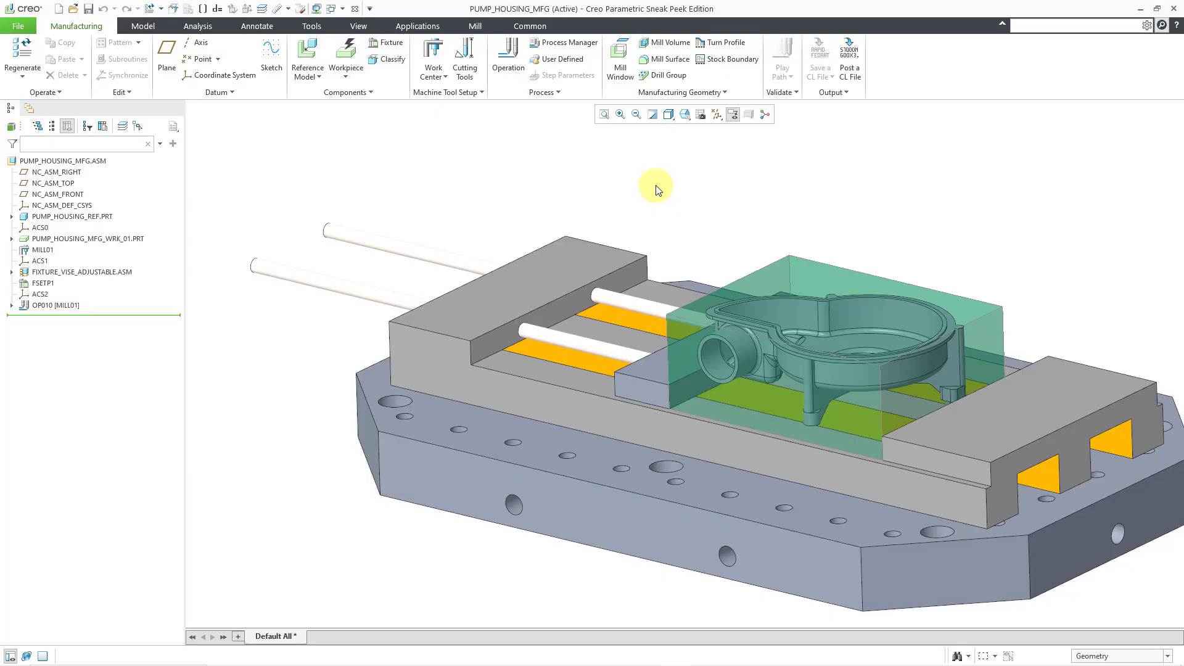
click(477, 25)
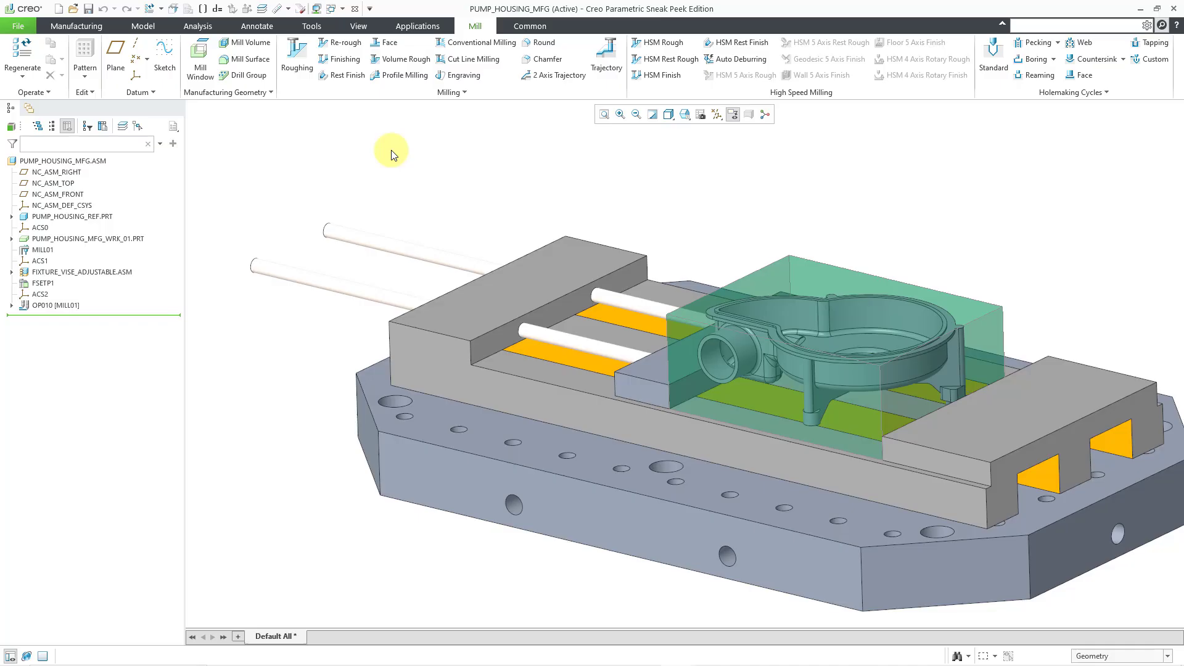
click(138, 26)
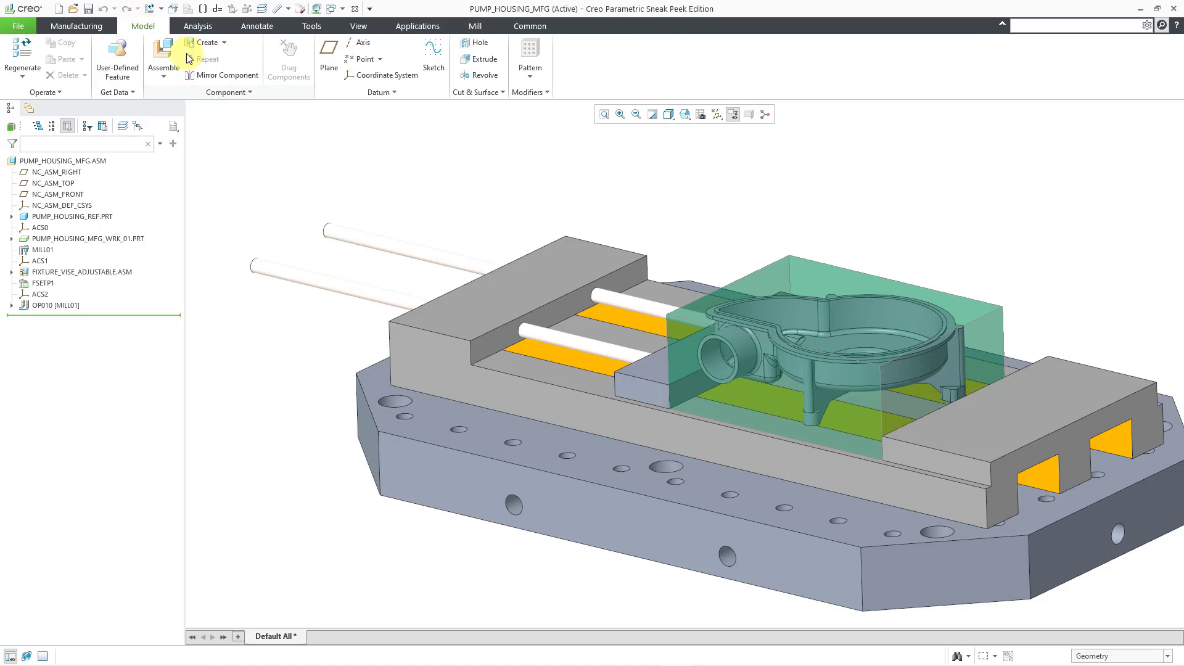
click(77, 26)
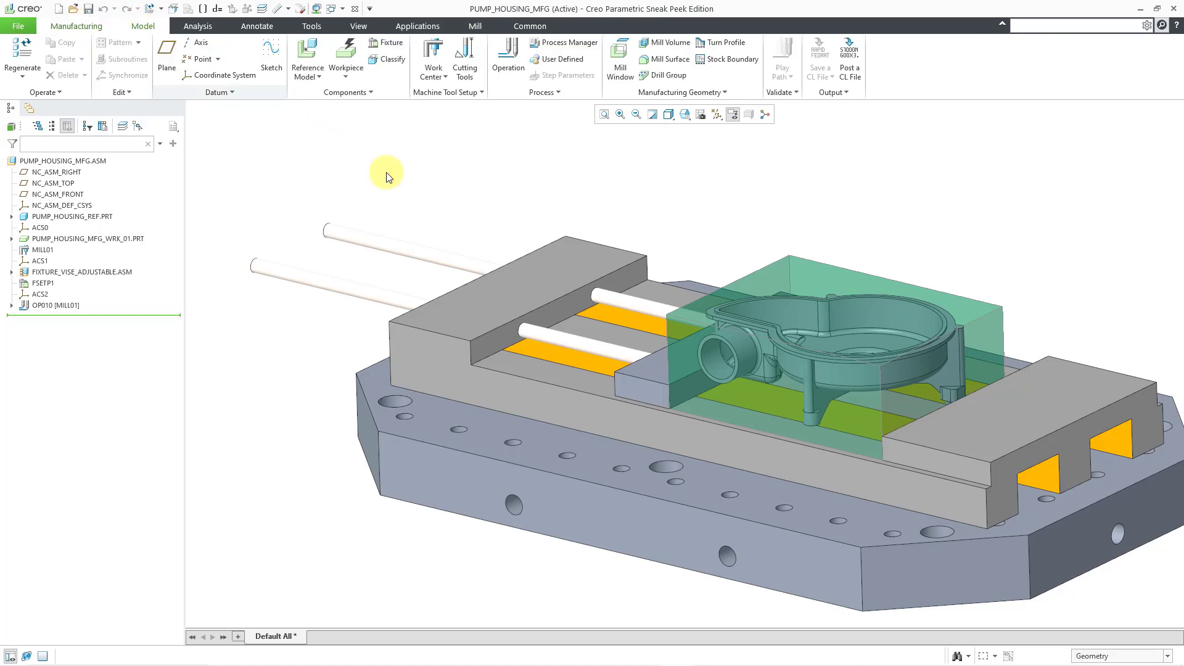
Open the Parameter UI setup of the machine tool settings and display the list of parameter categories
click(449, 95)
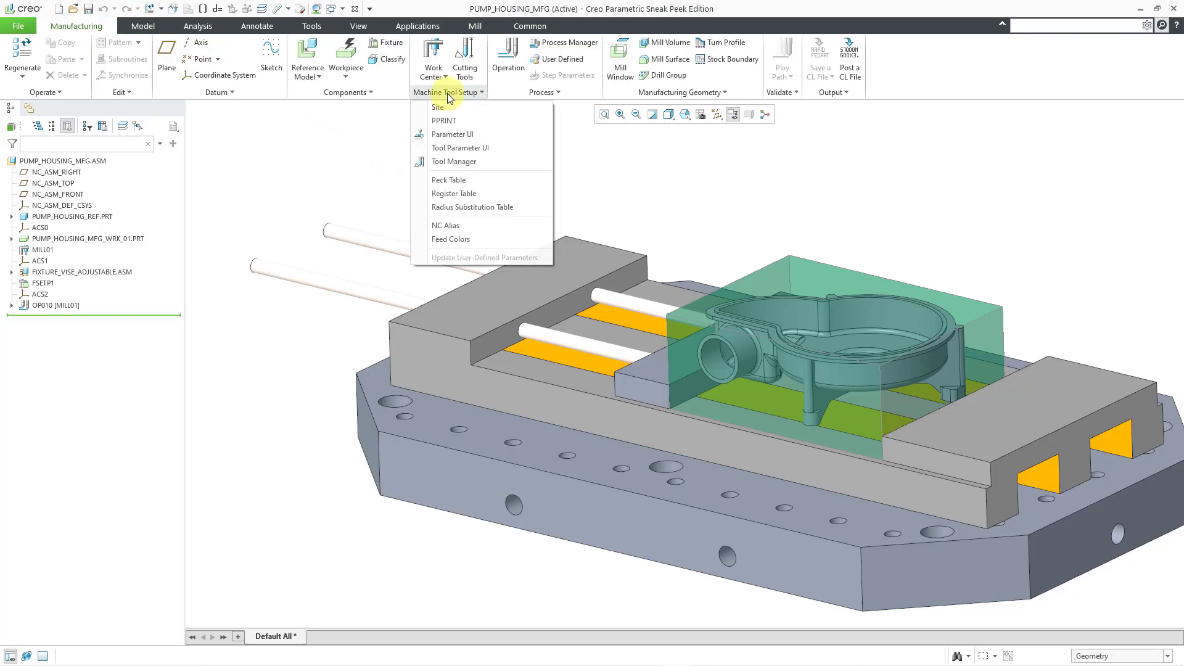
click(481, 133)
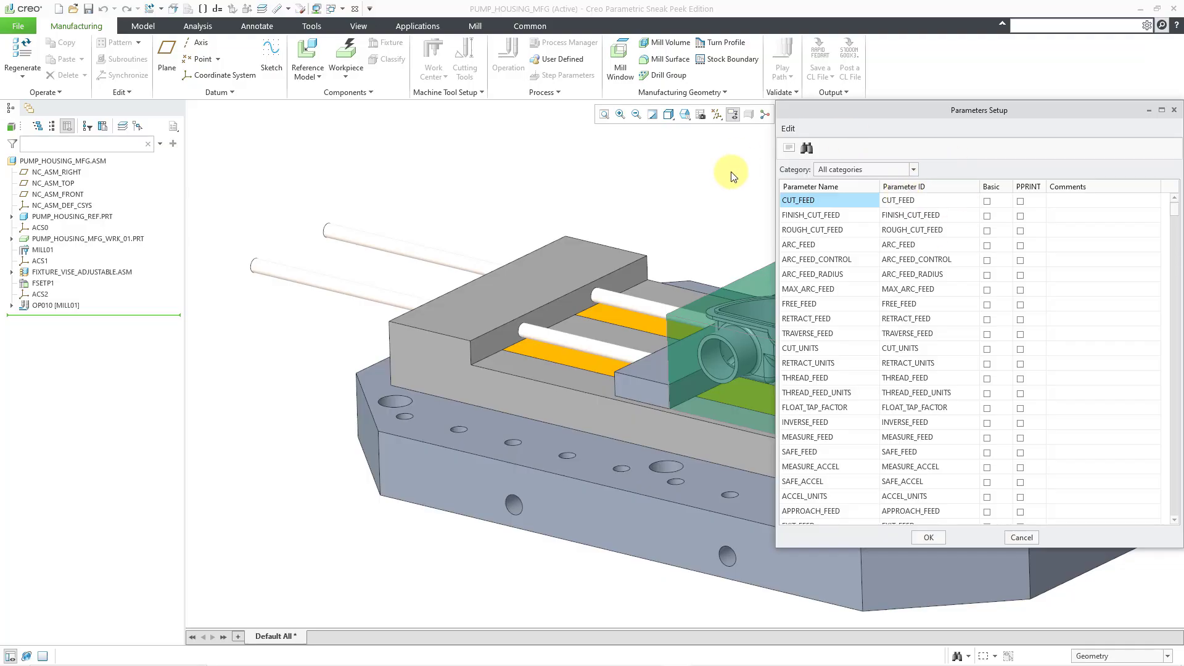
click(857, 170)
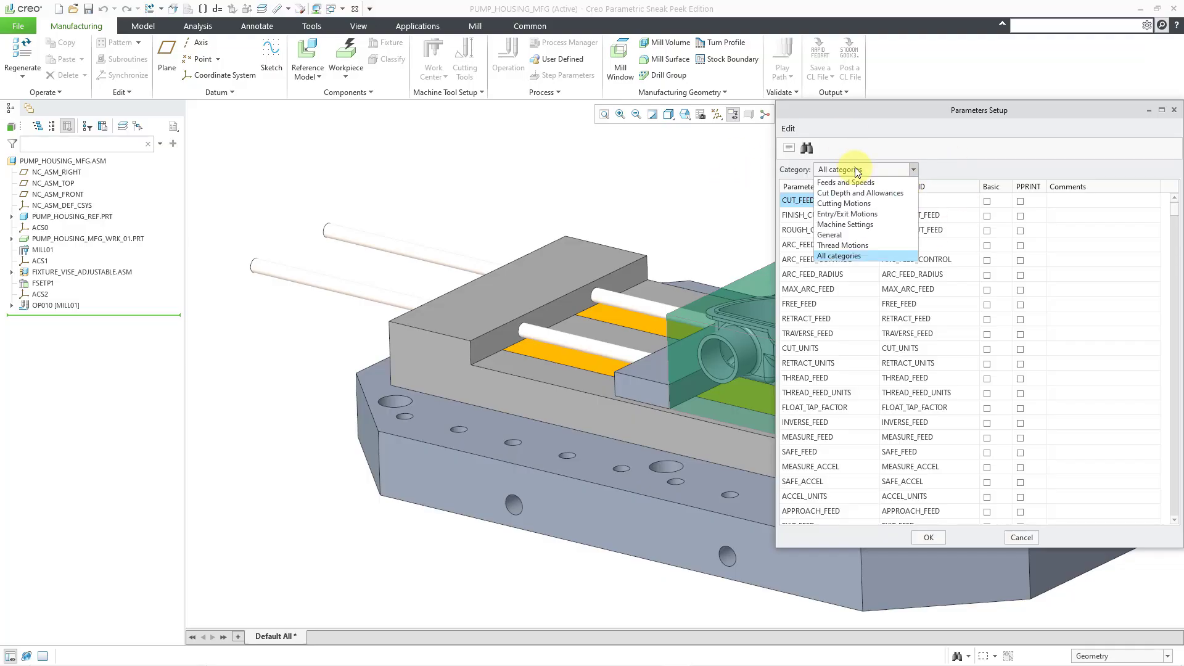